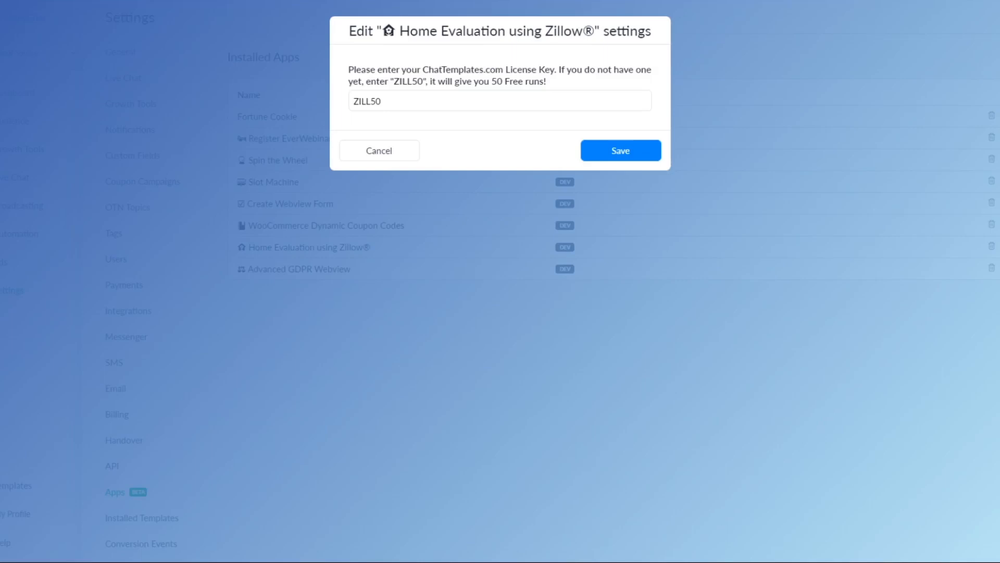
Save the license key in the Home Evaluation using Zillow® app settings.
left_click(608, 151)
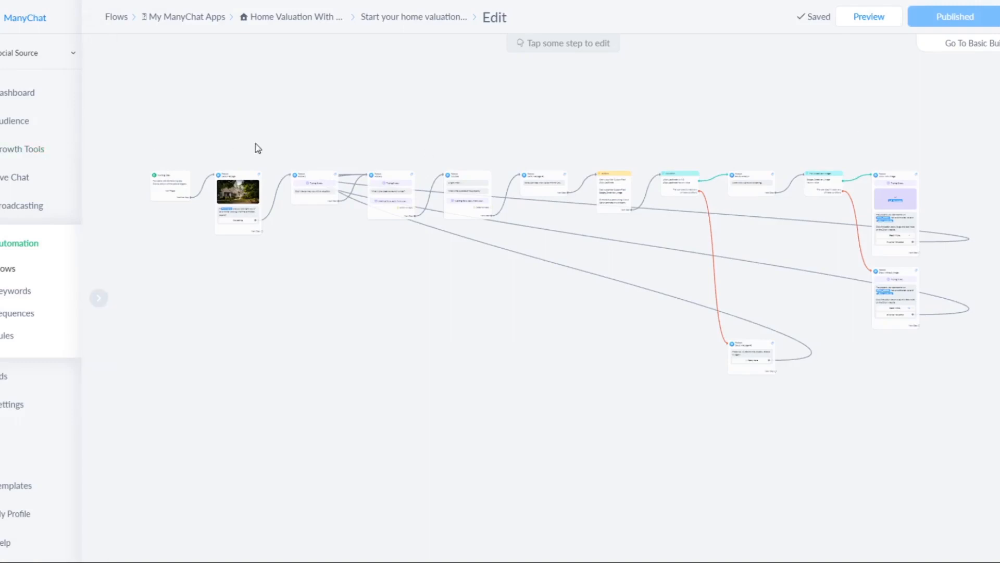
Examine the home valuation flow from the opening message through the address and zipcode questions to the Actions step.
scroll(244, 187, "up", 5)
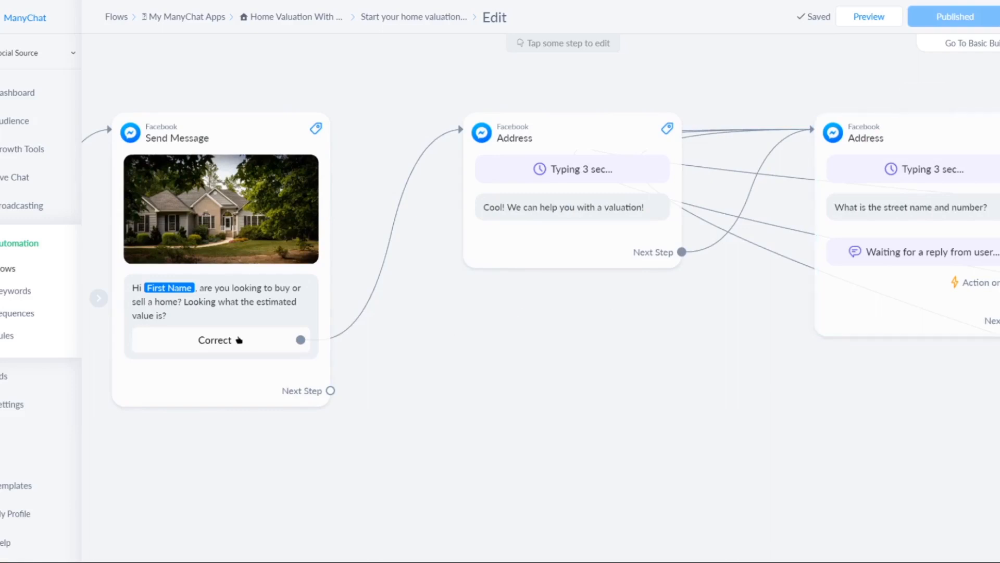
left_click_drag(733, 279, 461, 319)
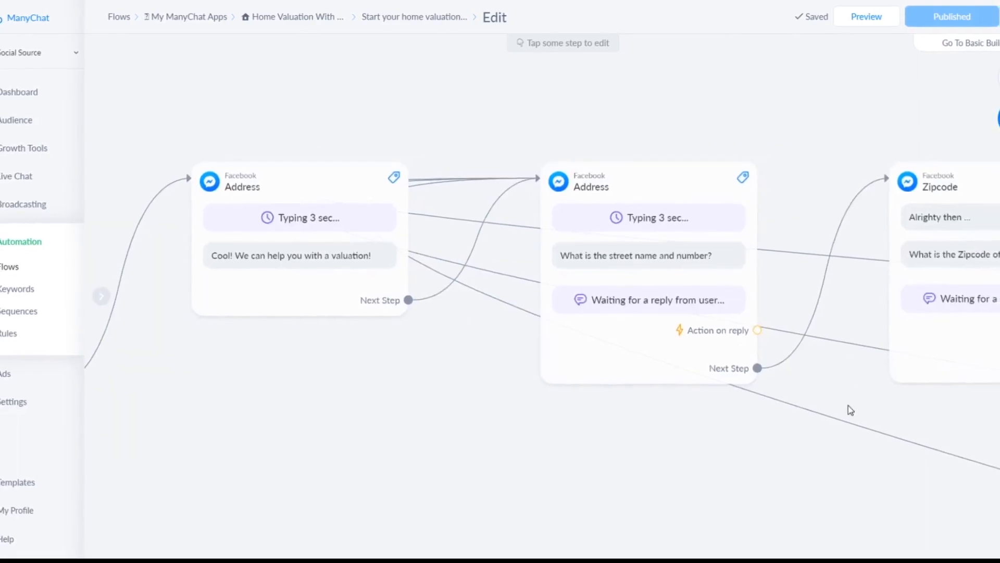
left_click_drag(913, 420, 565, 409)
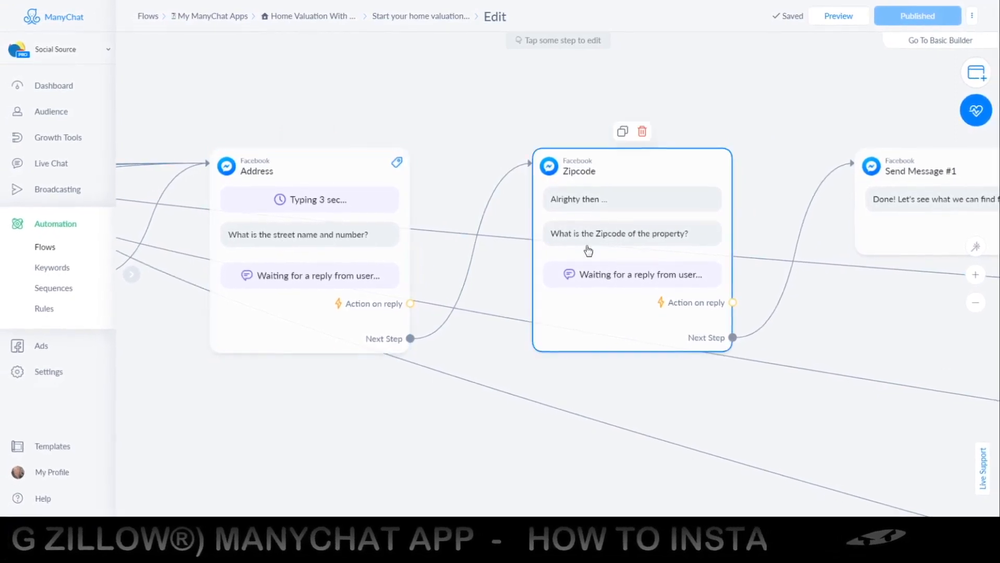
left_click_drag(949, 313, 565, 303)
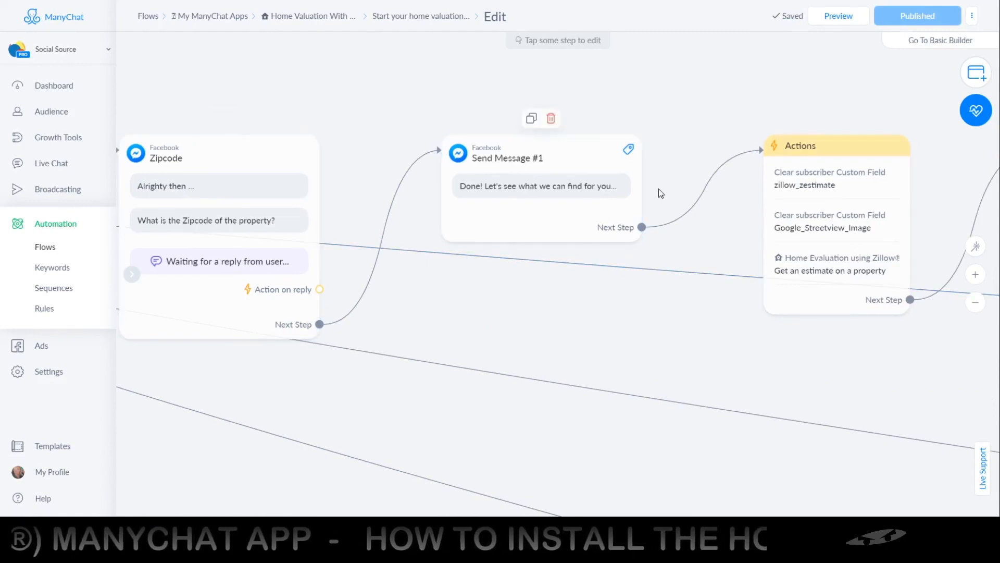
left_click_drag(736, 135, 484, 183)
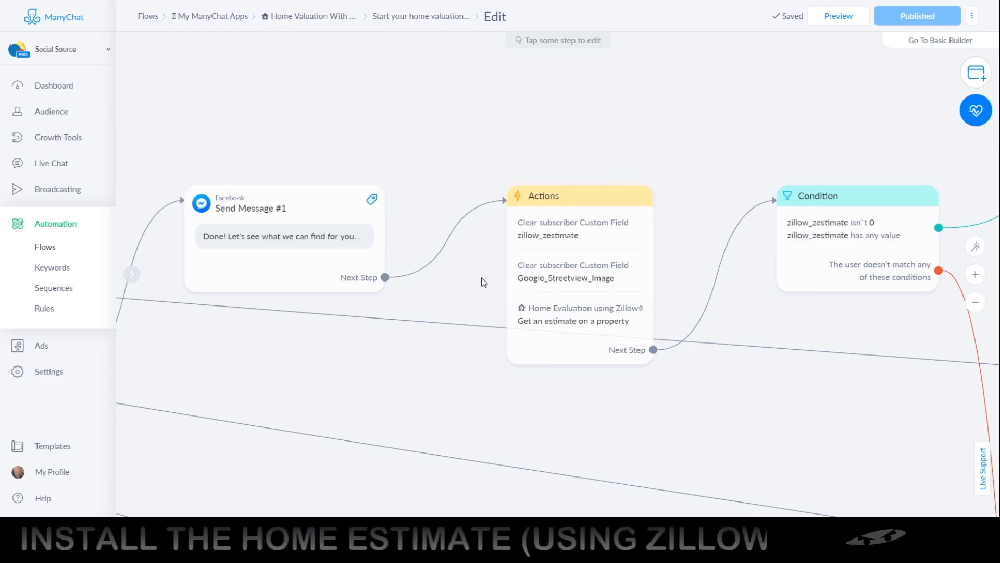
left_click_drag(482, 281, 428, 214)
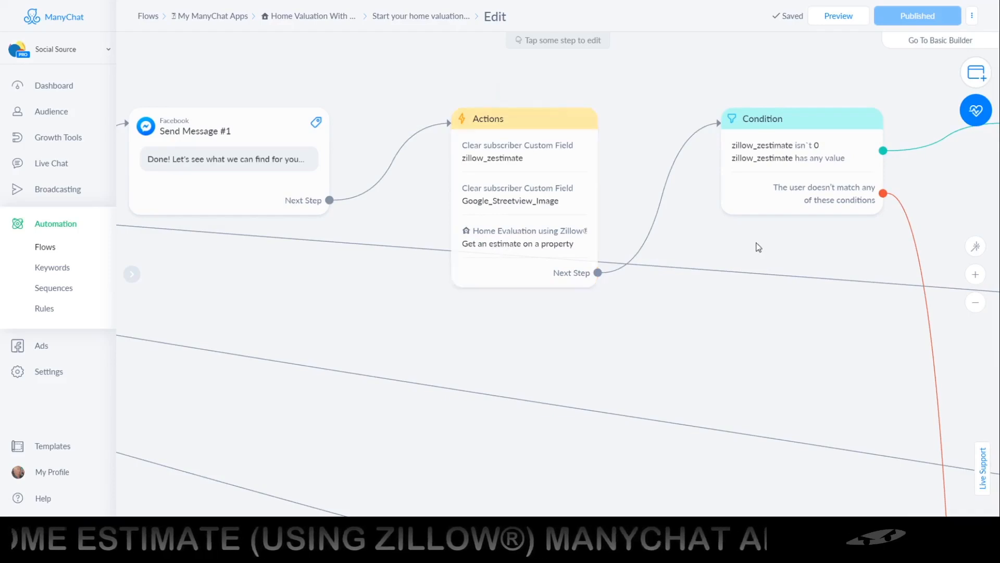
Examine the flow's zillow_zestimate and Streetview image conditions and the result messages with and without an image.
left_click_drag(814, 246, 495, 299)
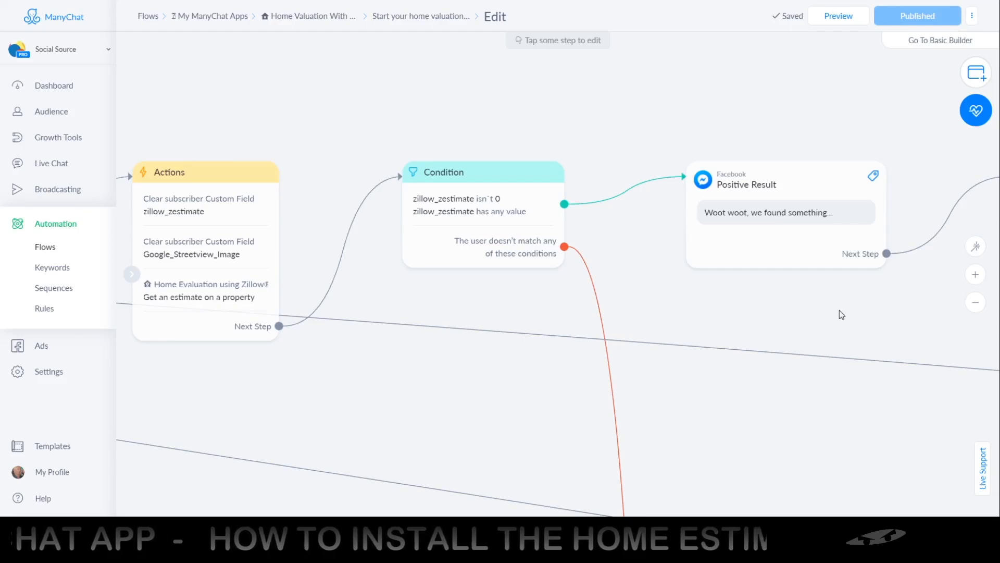
left_click_drag(839, 312, 516, 319)
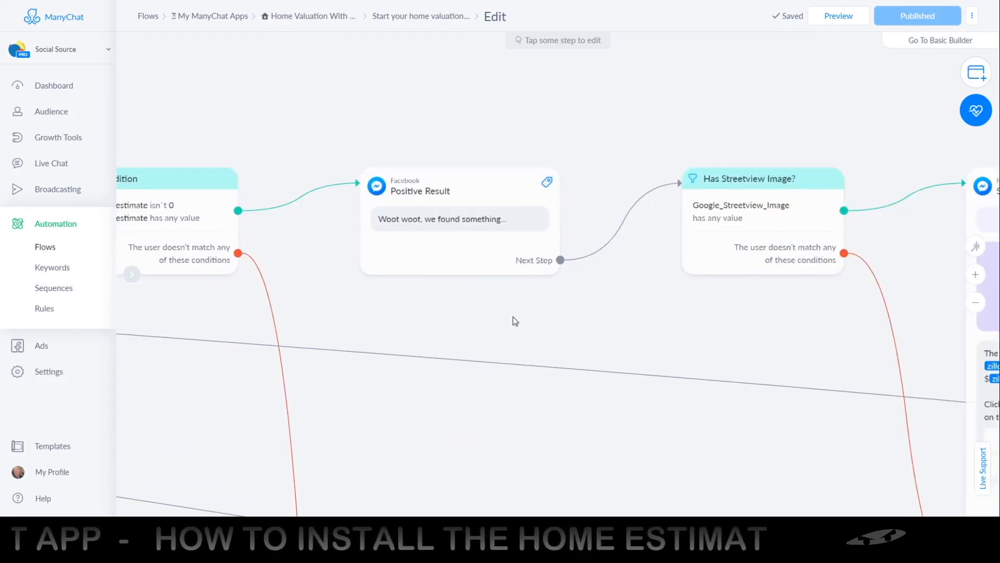
left_click_drag(912, 301, 422, 309)
left_click_drag(774, 350, 753, 276)
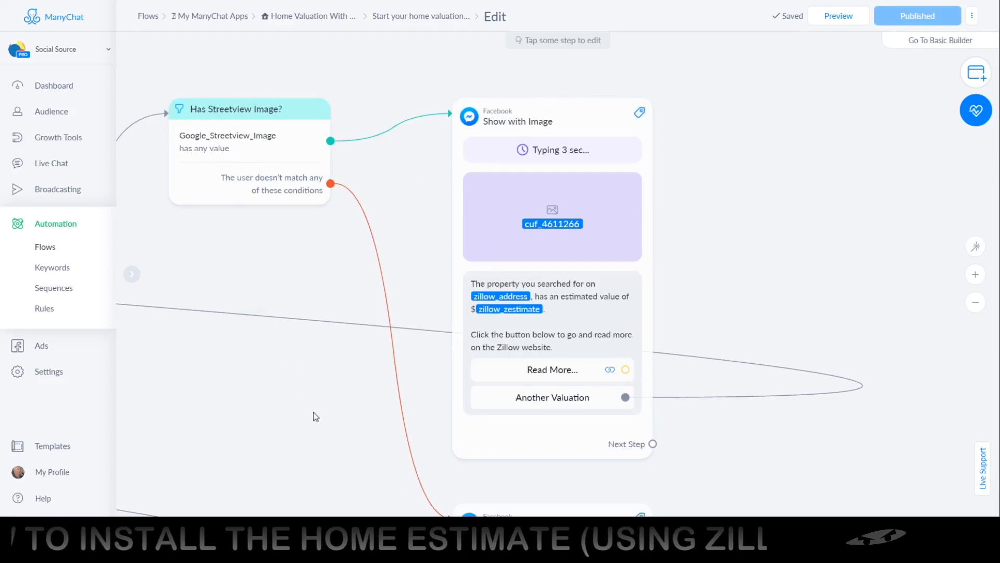
scroll(365, 440, "down", 5)
scroll(365, 440, "right", 2)
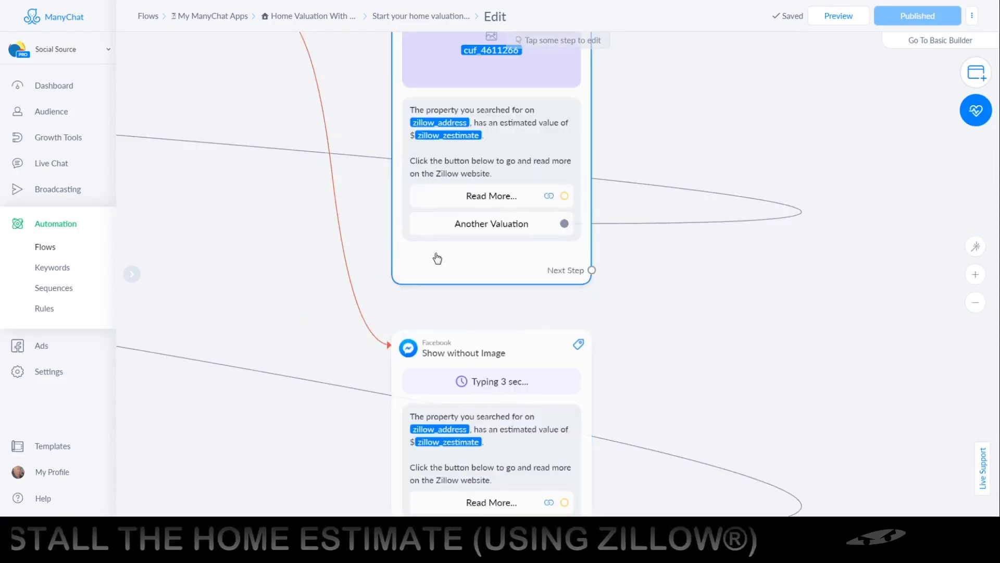
scroll(437, 259, "up", 5)
scroll(437, 259, "left", 2)
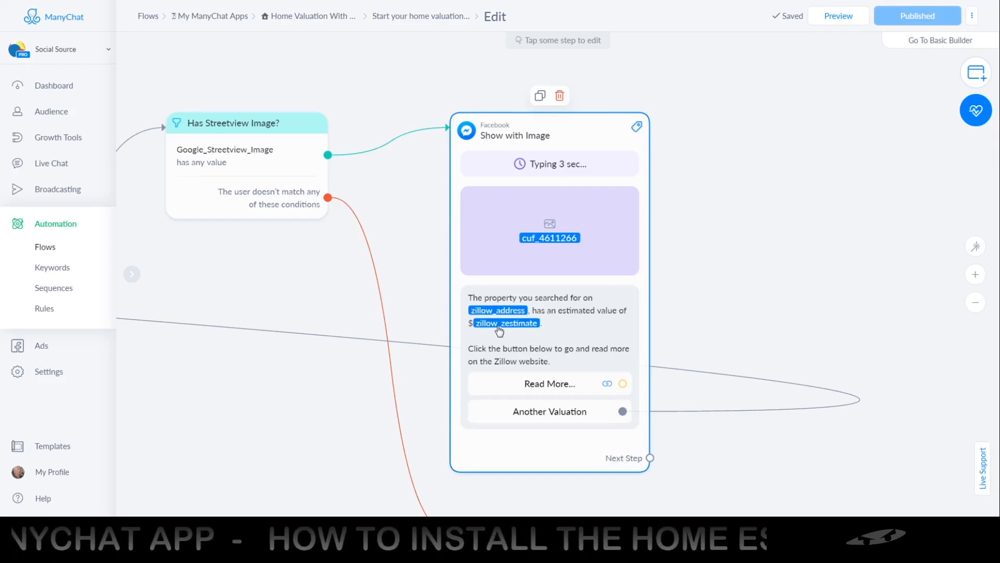
Add a Home Evaluation using Zillow® action to the flow's Actions step and set it to "Get an estimate on a property".
left_click_drag(427, 294, 710, 285)
left_click_drag(337, 281, 531, 283)
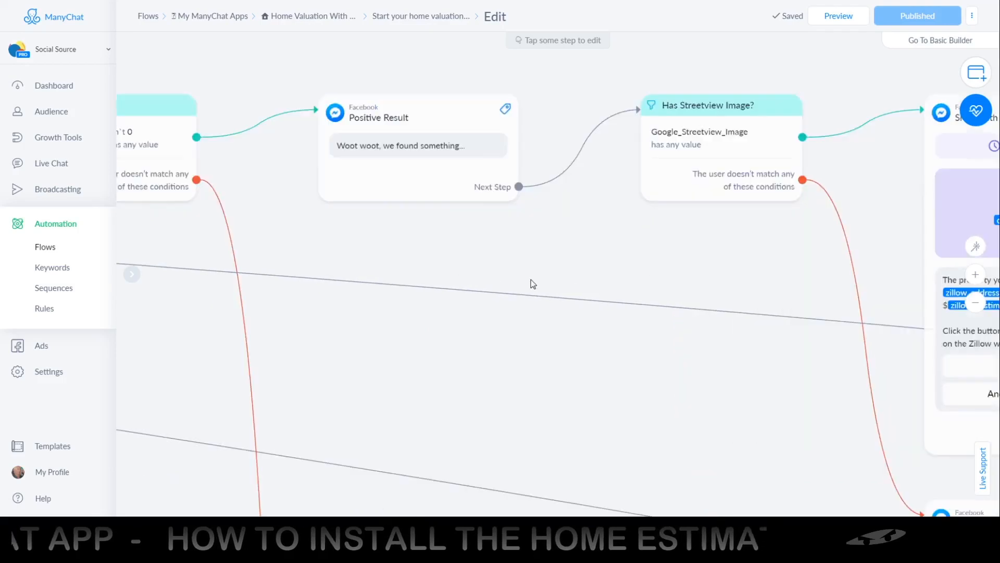
left_click_drag(413, 315, 764, 295)
left_click_drag(389, 299, 612, 292)
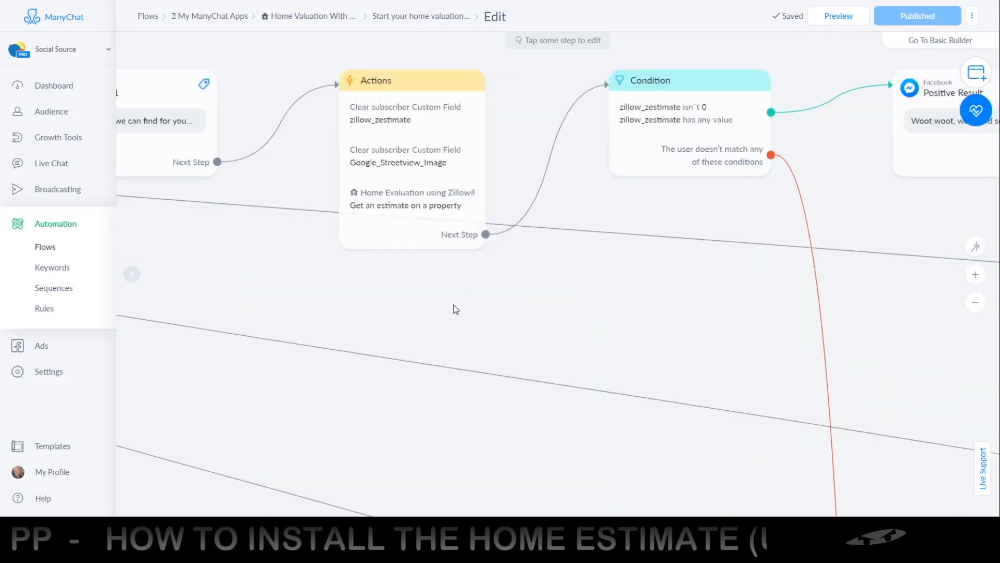
left_click(393, 234)
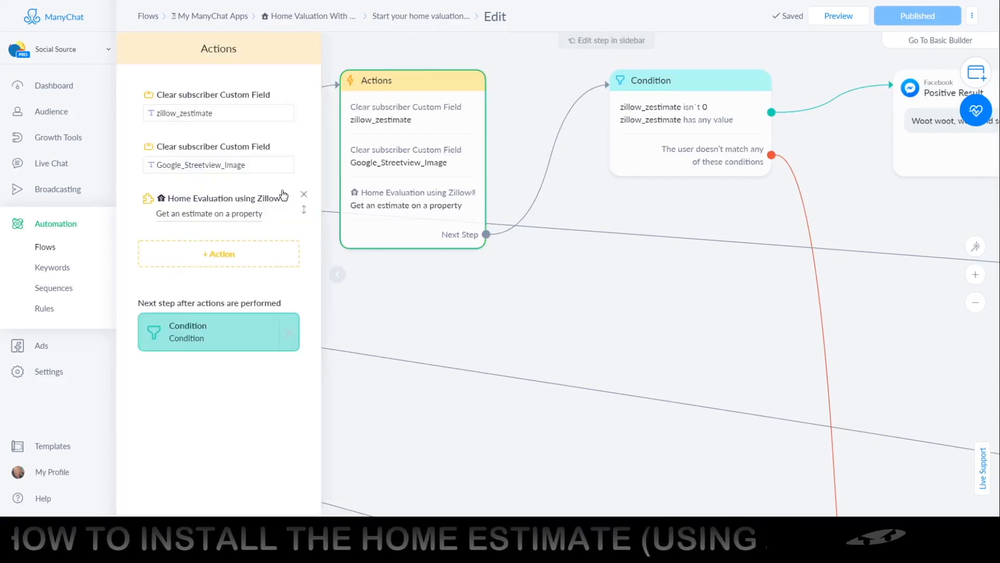
left_click(213, 255)
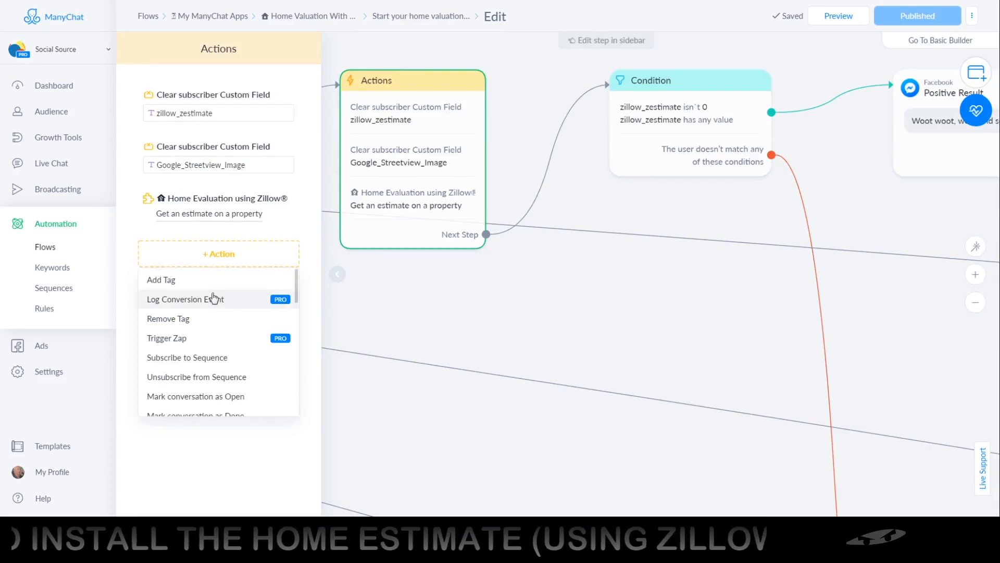
scroll(211, 312, "down", 10)
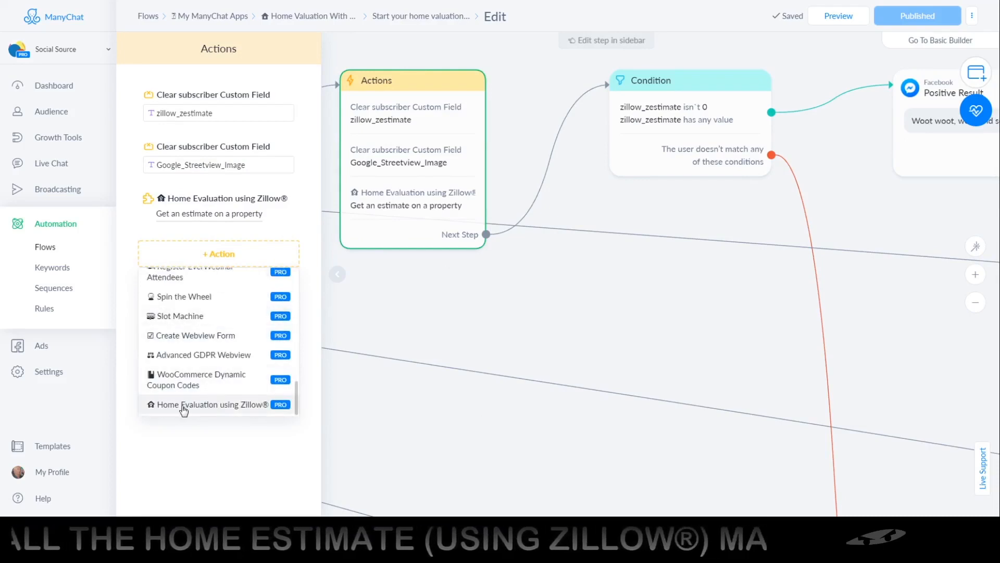
left_click(224, 405)
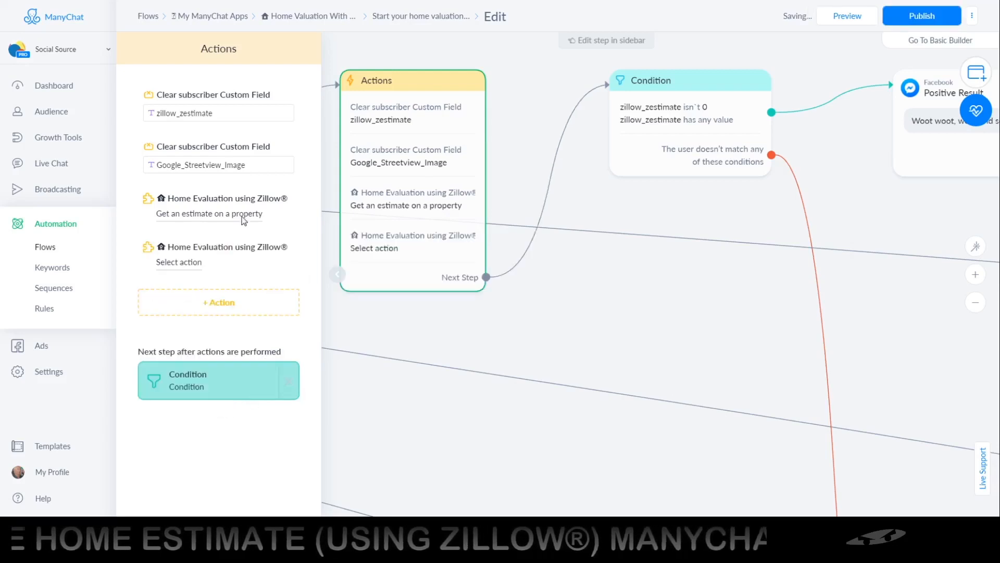
left_click(177, 263)
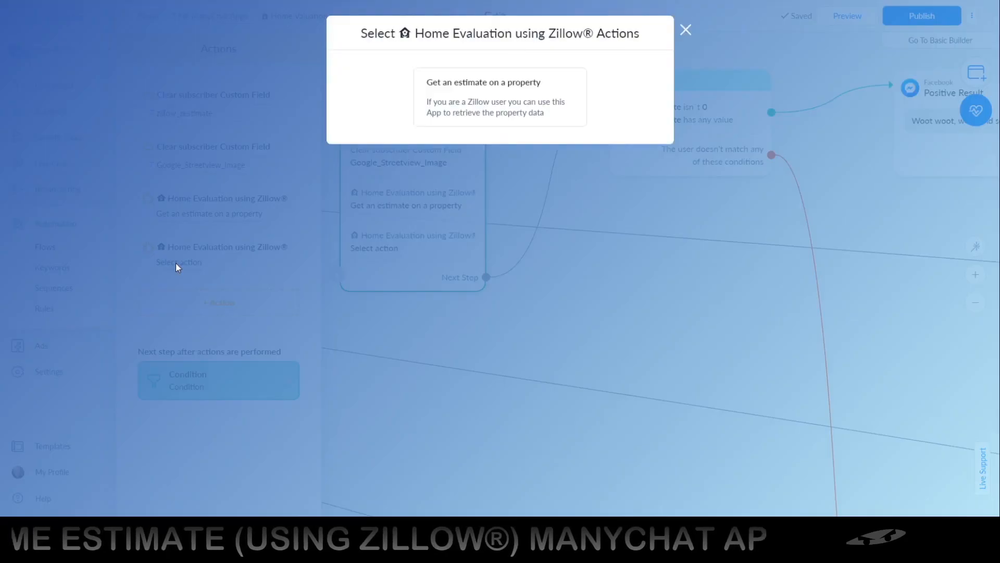
left_click(501, 114)
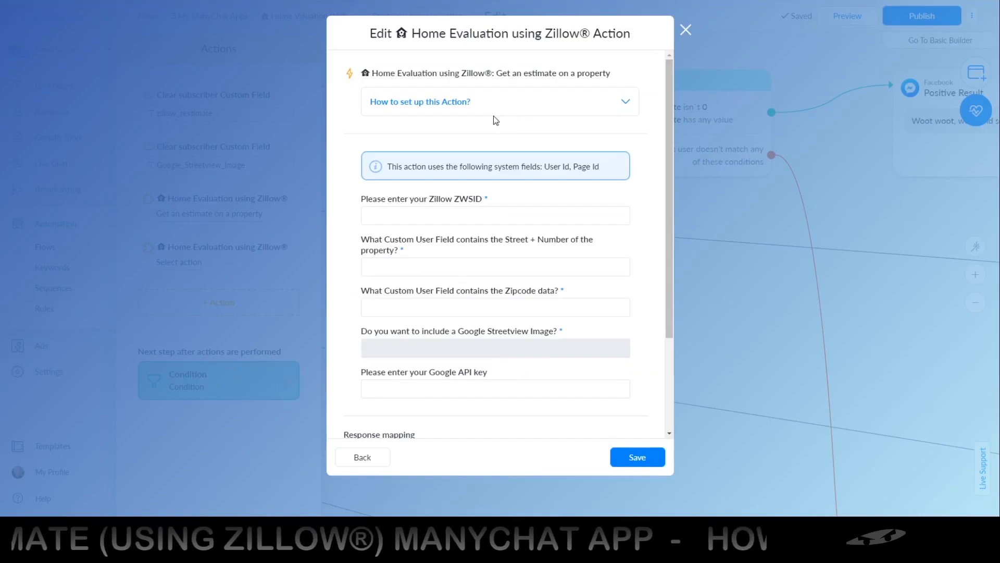
Examine the estimate action's Zillow ZWSID, street and number, and zipcode inputs, along with its response mapping.
scroll(352, 161, "down", 3)
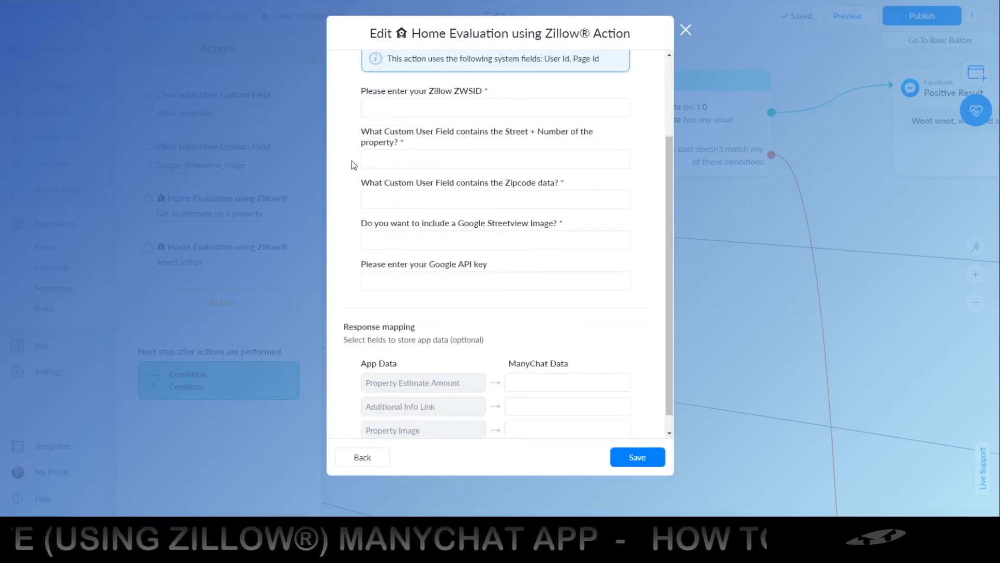
scroll(352, 160, "up", 3)
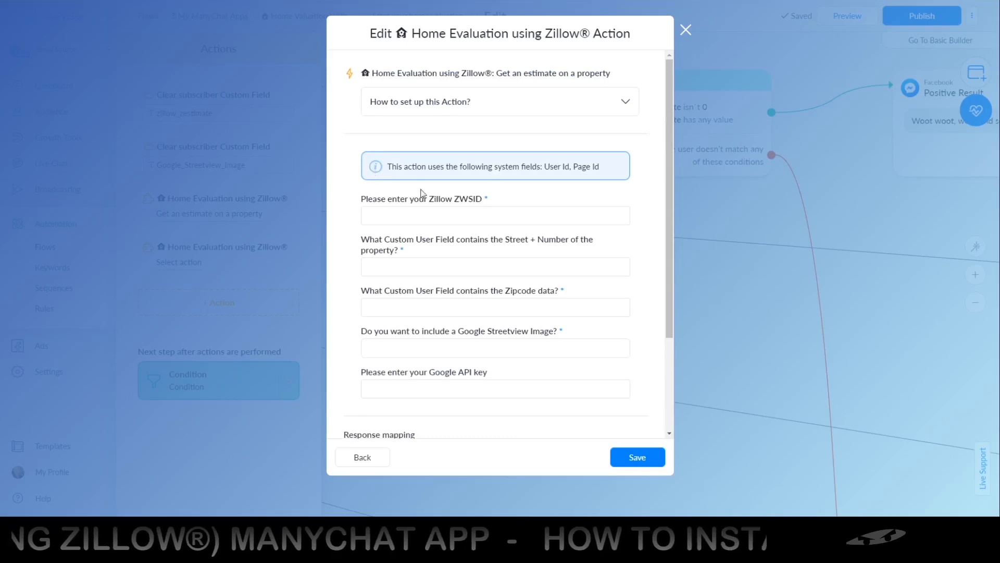
double_click(485, 199)
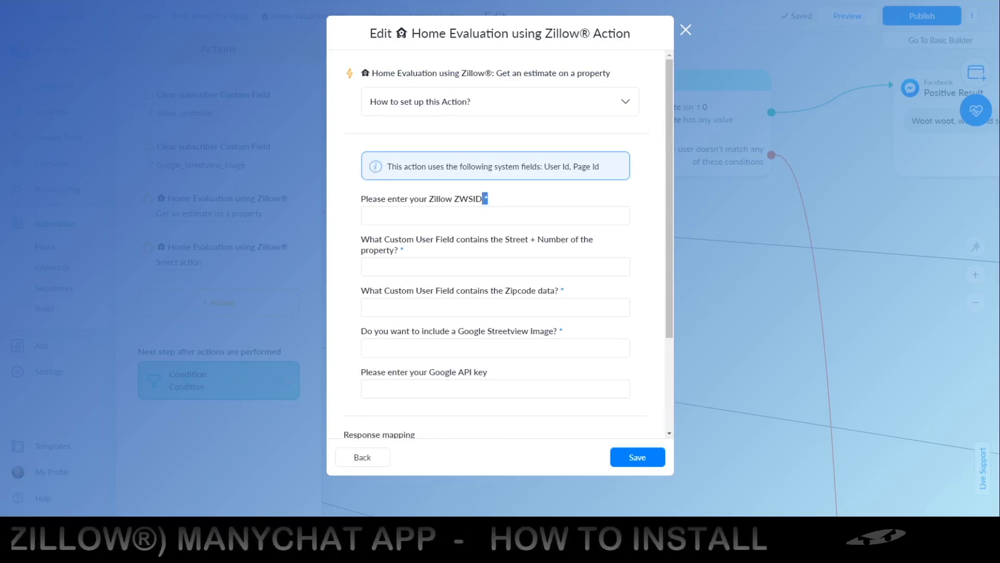
left_click(485, 201)
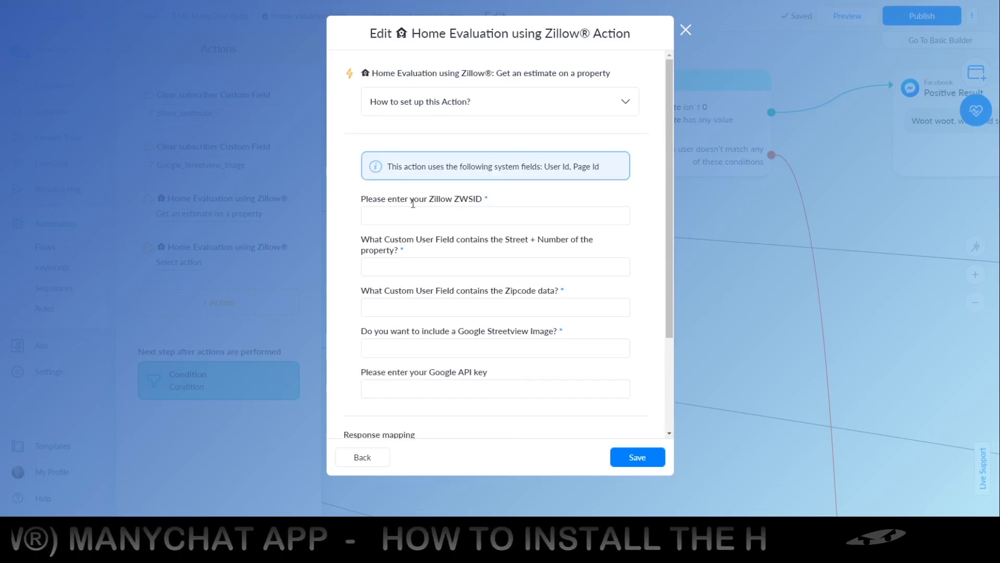
left_click(486, 201)
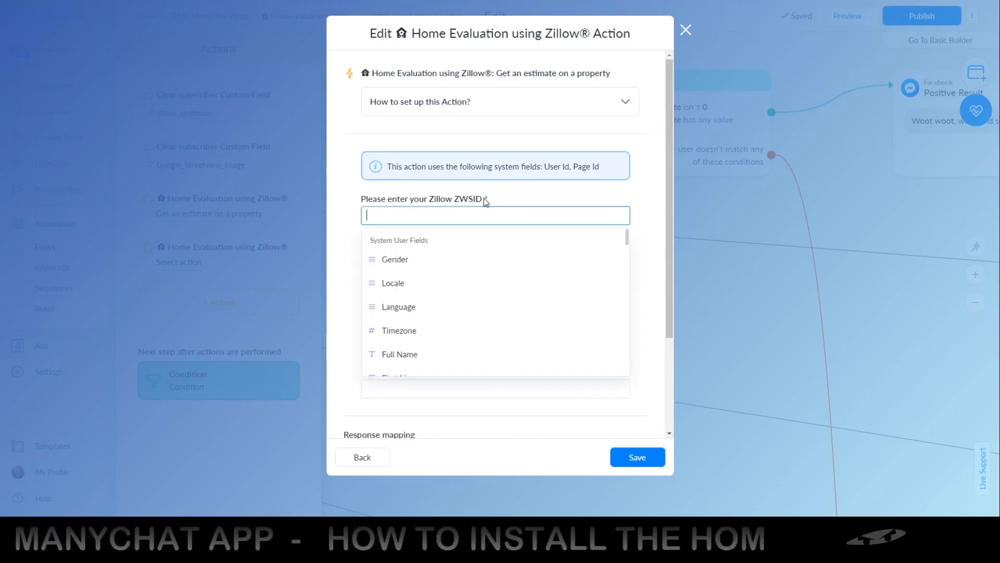
left_click(395, 206)
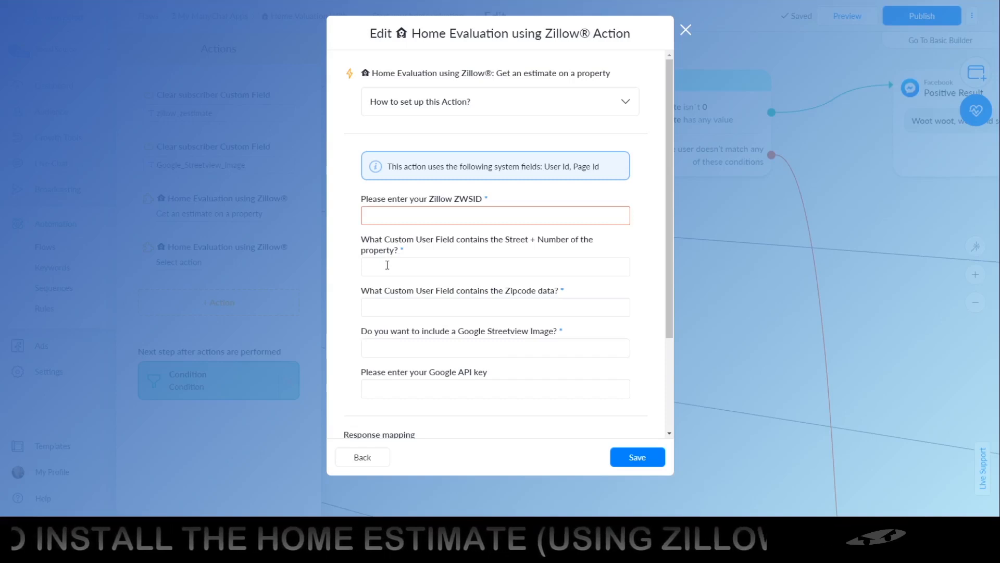
left_click(388, 305)
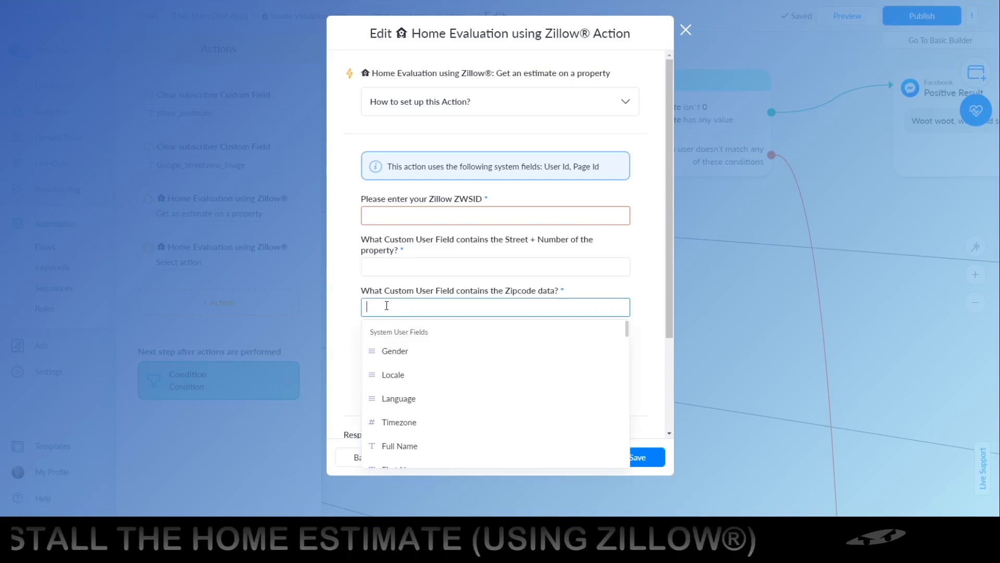
left_click(353, 303)
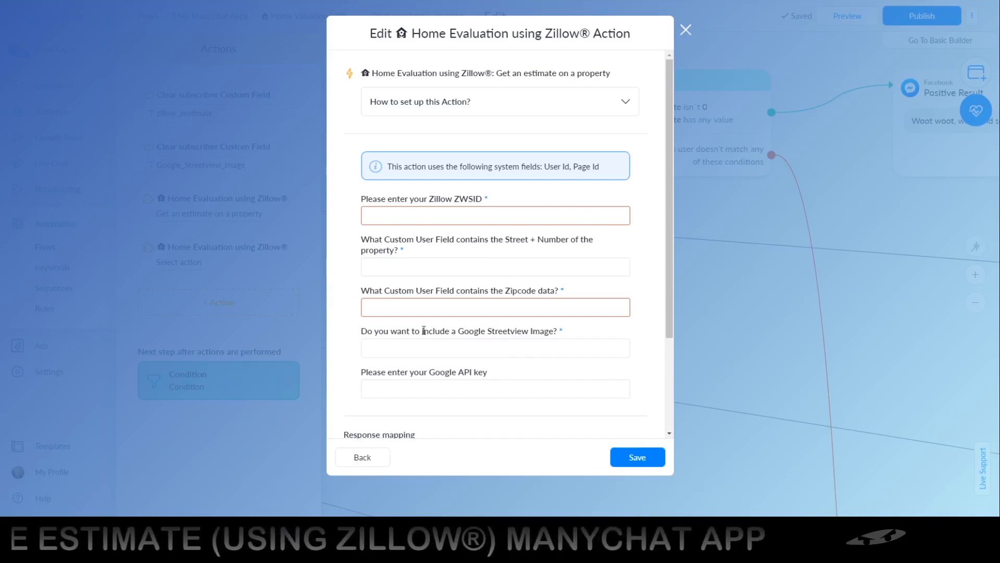
Choose Yes for including a Google Streetview image in the estimate action, leaving the Google API key blank.
left_click(386, 346)
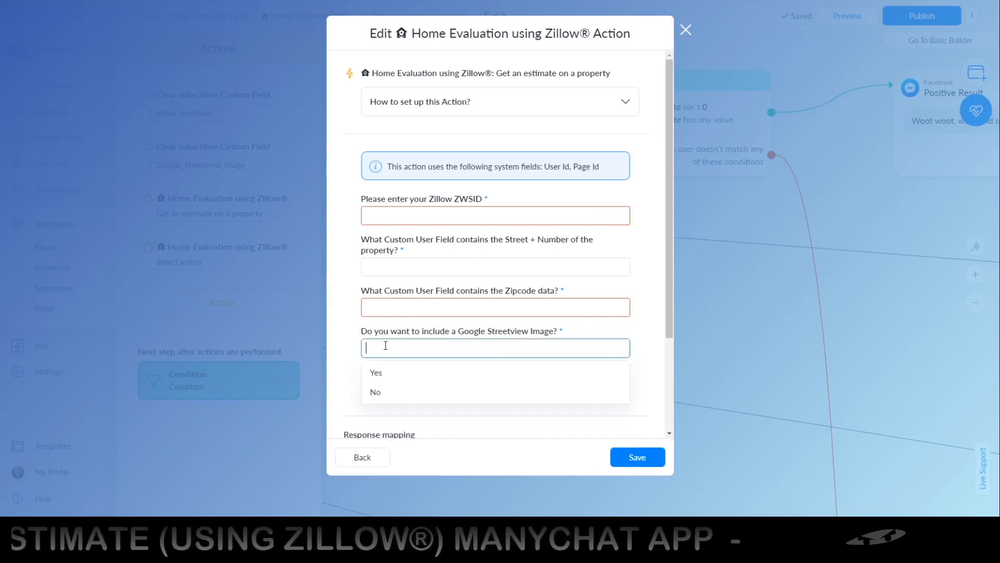
left_click(376, 374)
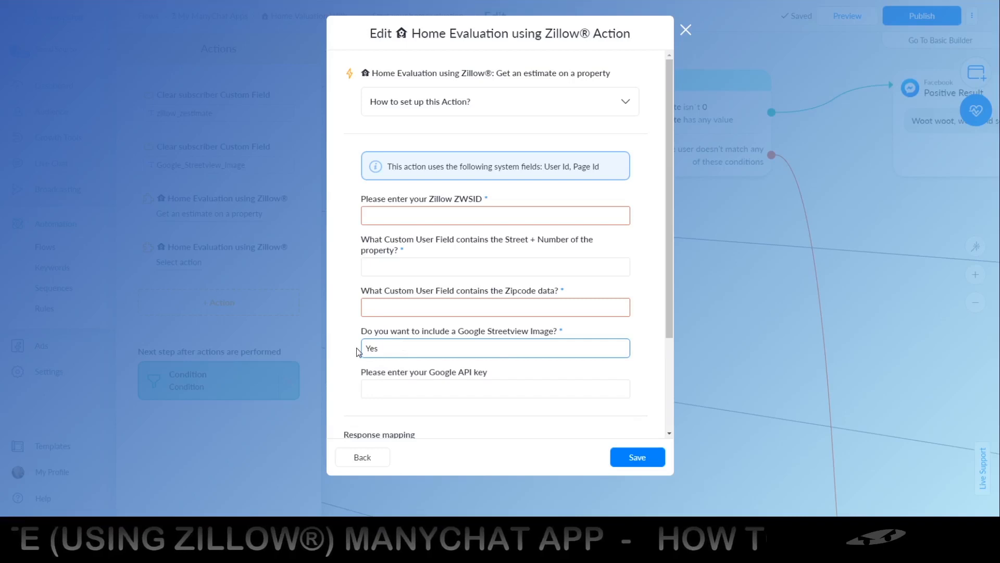
left_click(391, 383)
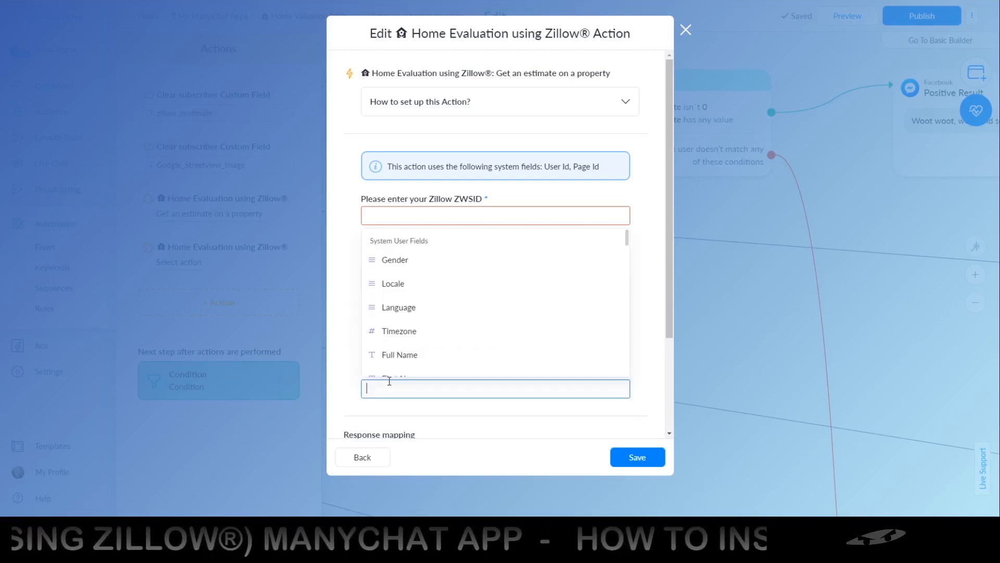
left_click(352, 380)
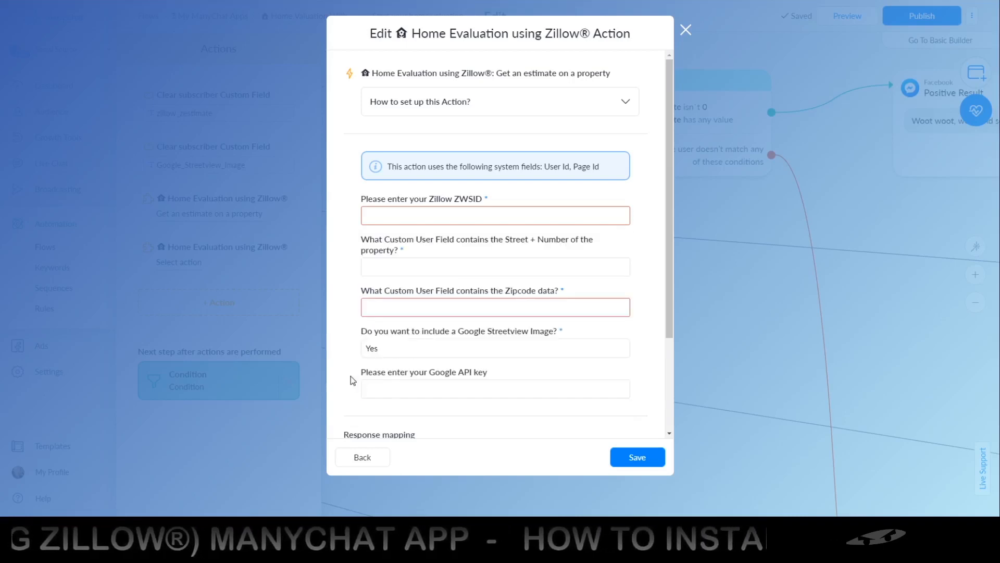
Expand the estimate action's setup instructions and review them together with the response mapping fields.
left_click(624, 109)
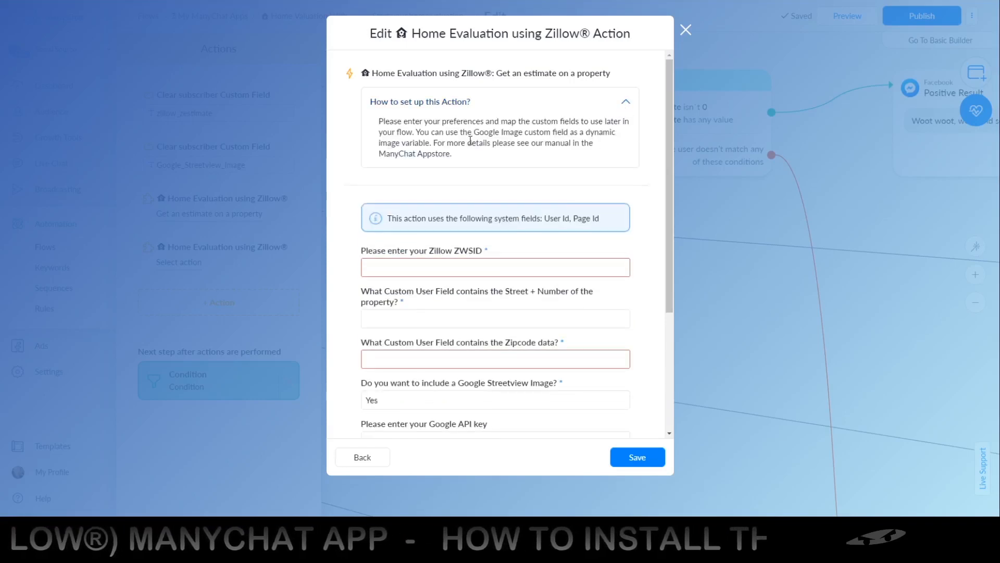
scroll(451, 148, "down", 3)
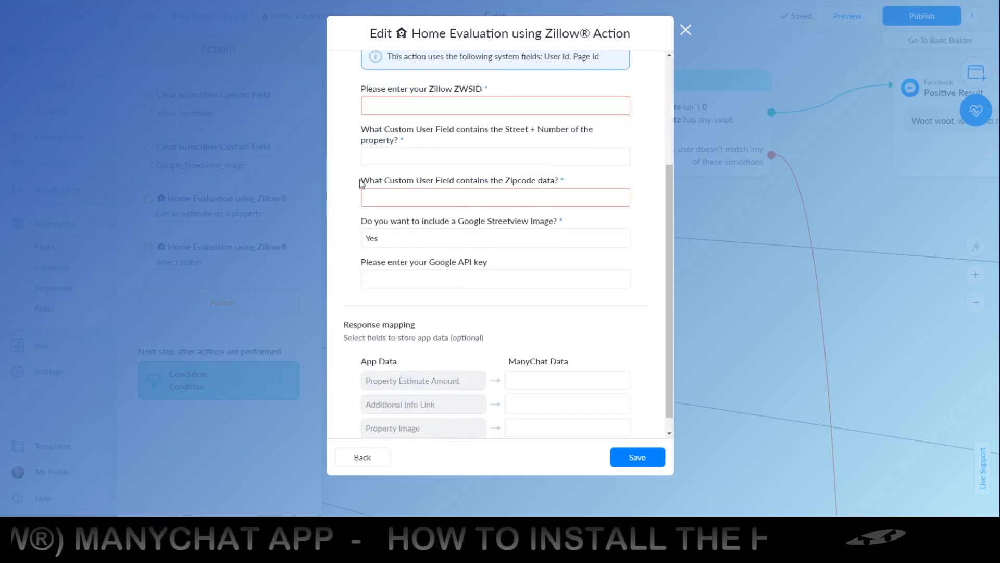
scroll(451, 146, "up", 3)
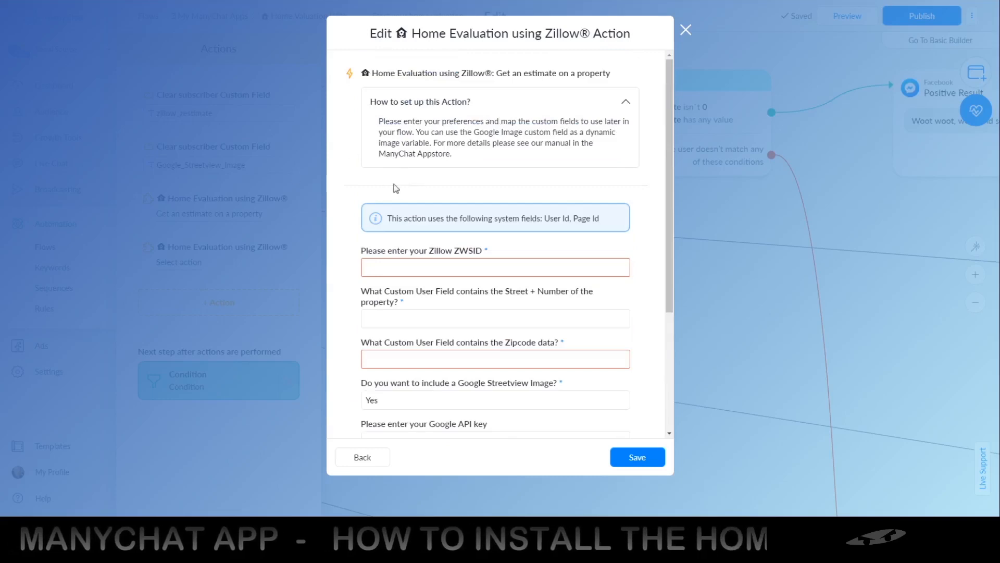
Examine the estimate action's Google API key and response mapping fields, and close the action without saving.
scroll(349, 202, "down", 3)
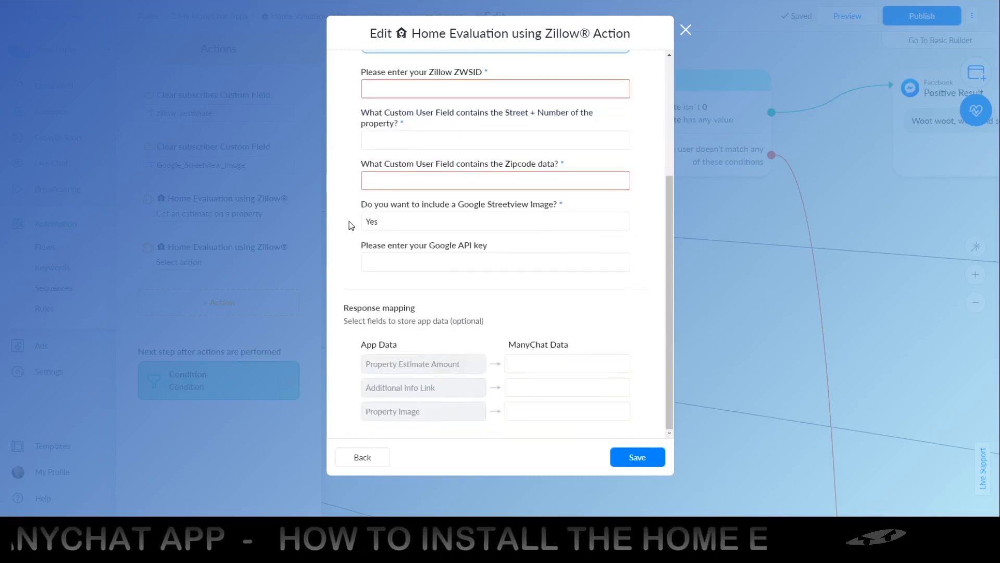
left_click(349, 261)
left_click(351, 265)
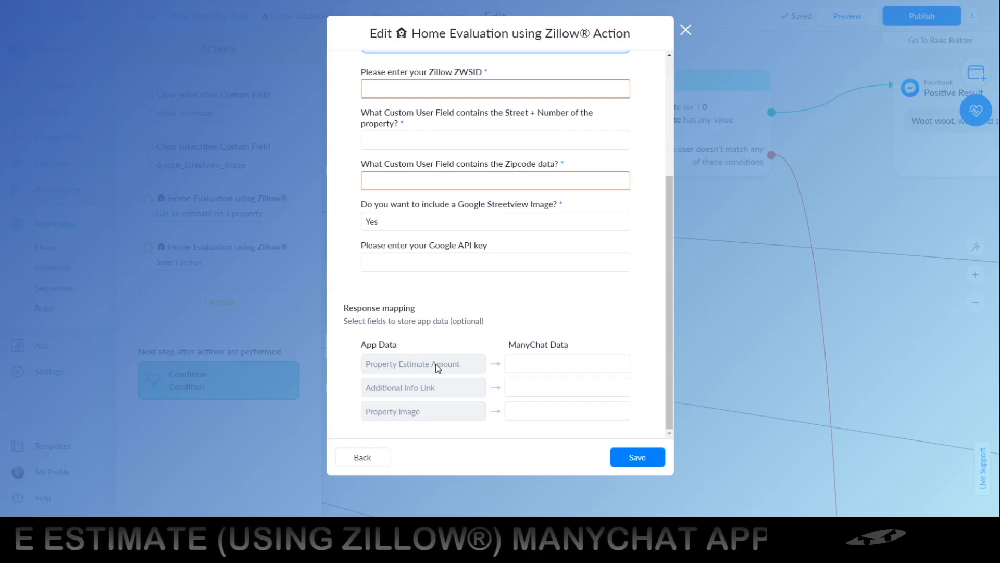
left_click(510, 364)
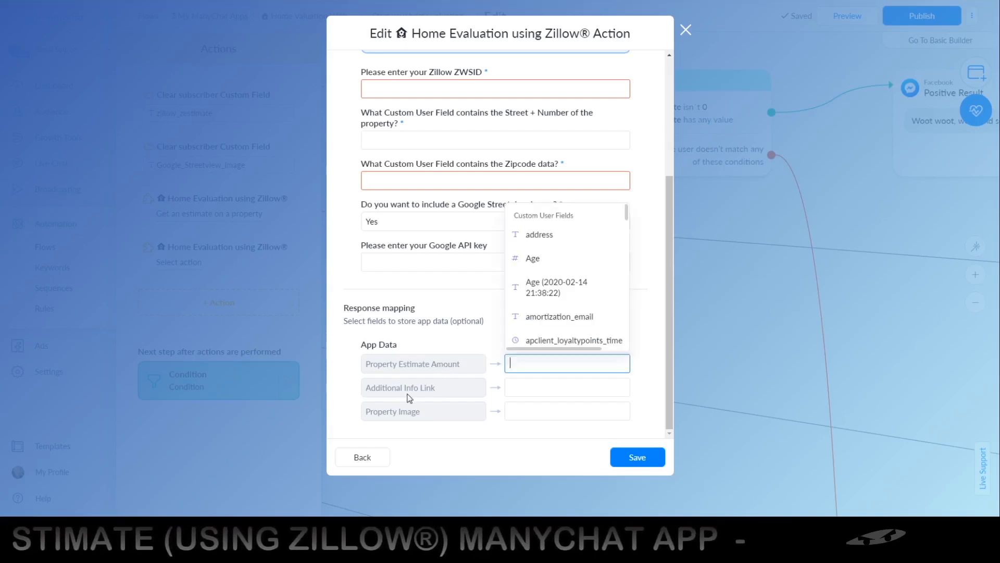
left_click(514, 388)
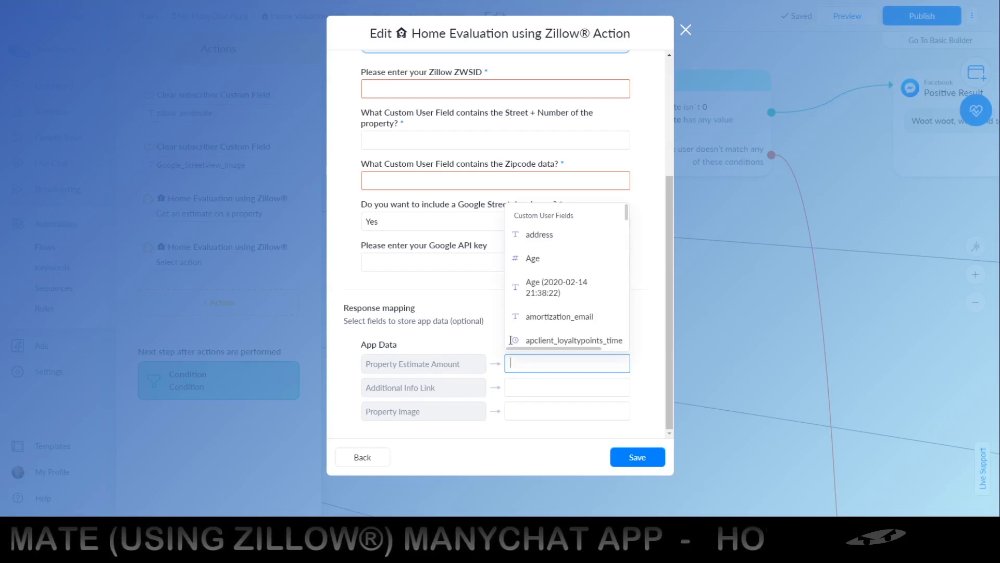
left_click(465, 342)
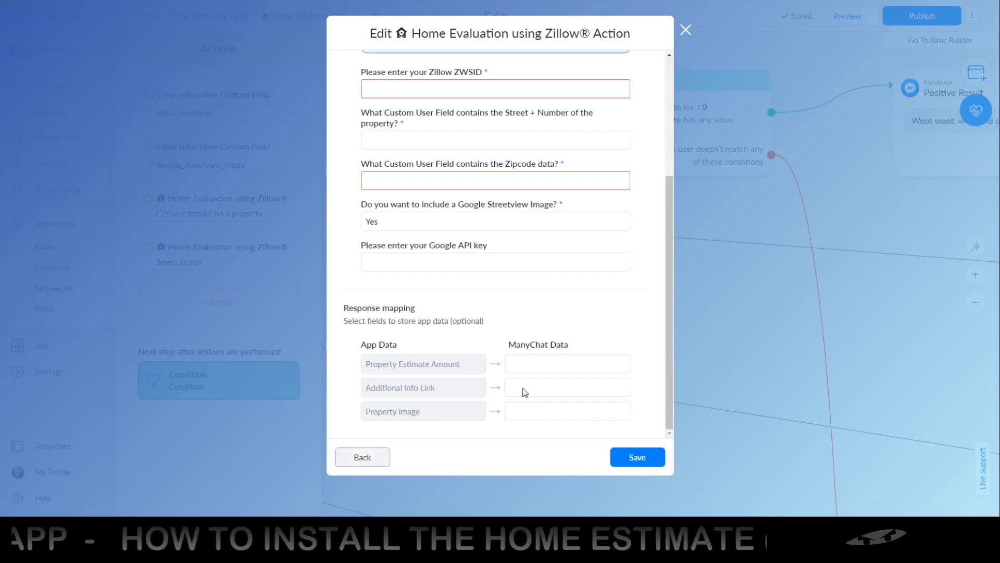
left_click_drag(672, 193, 669, 134)
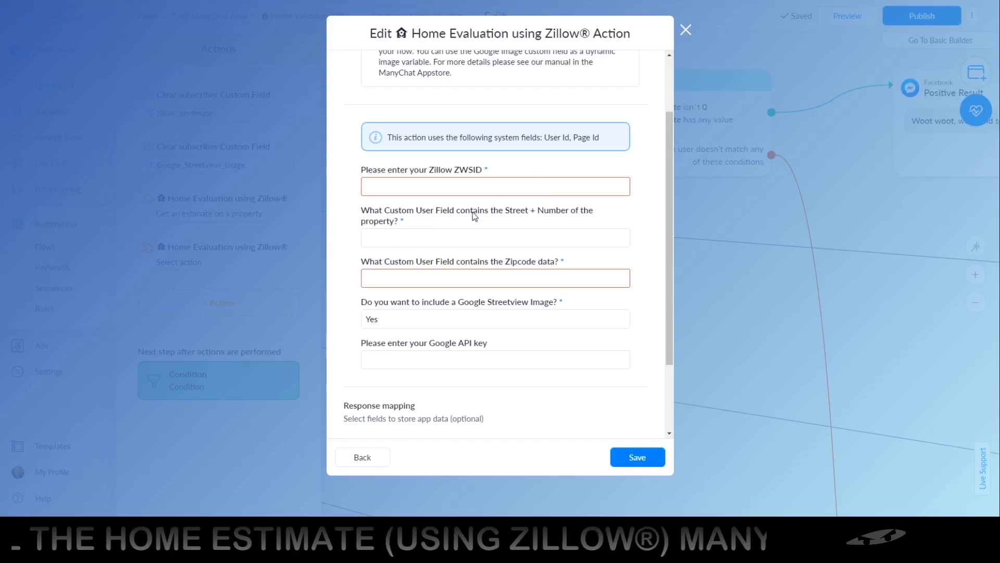
left_click(685, 30)
Open the Address step's street name and number question and check which custom field stores the reply.
scroll(567, 196, "down", 5)
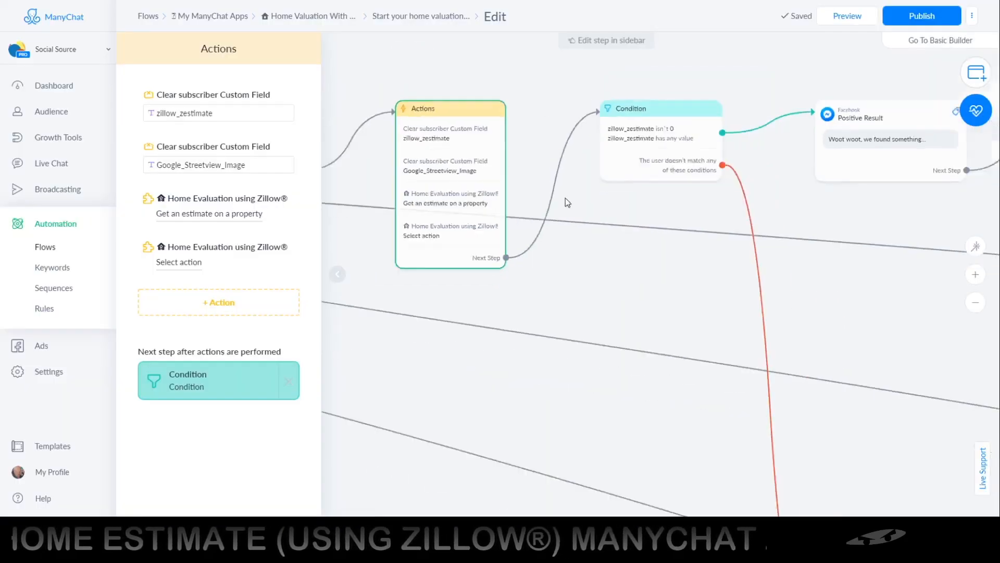
left_click_drag(435, 221, 732, 216)
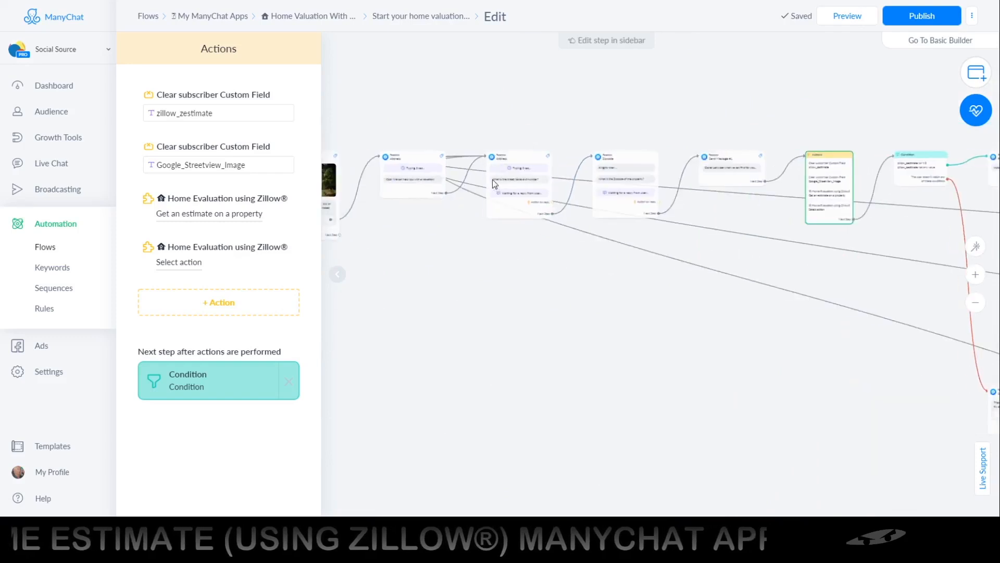
scroll(515, 195, "up", 2)
left_click(532, 167)
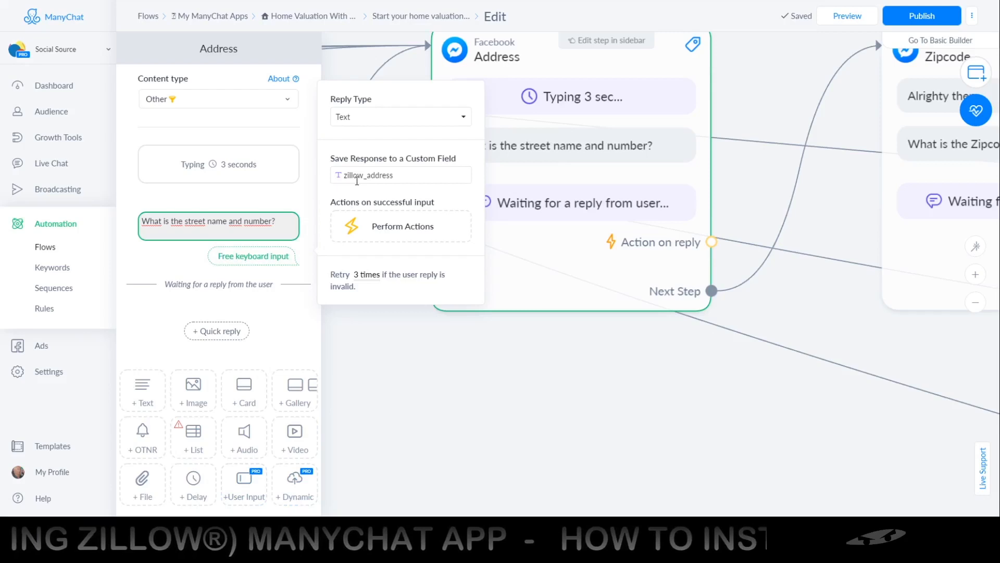
left_click(370, 177)
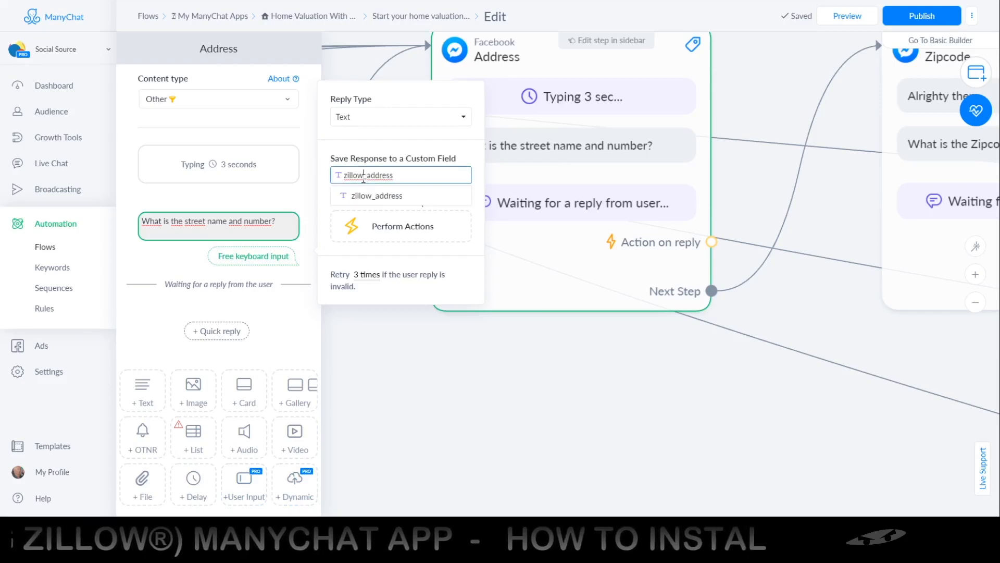
Return to the Actions step and choose "Get an estimate on a property" for the unassigned Home Evaluation using Zillow® action.
left_click(831, 241)
scroll(830, 241, "right", 5)
scroll(826, 237, "right", 3)
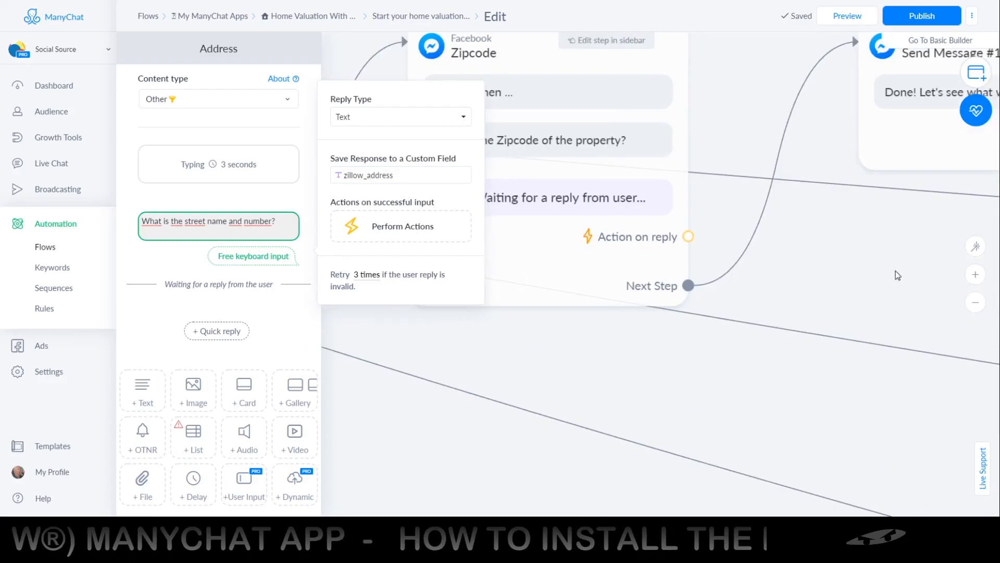
scroll(748, 268, "right", 5)
scroll(531, 272, "right", 5)
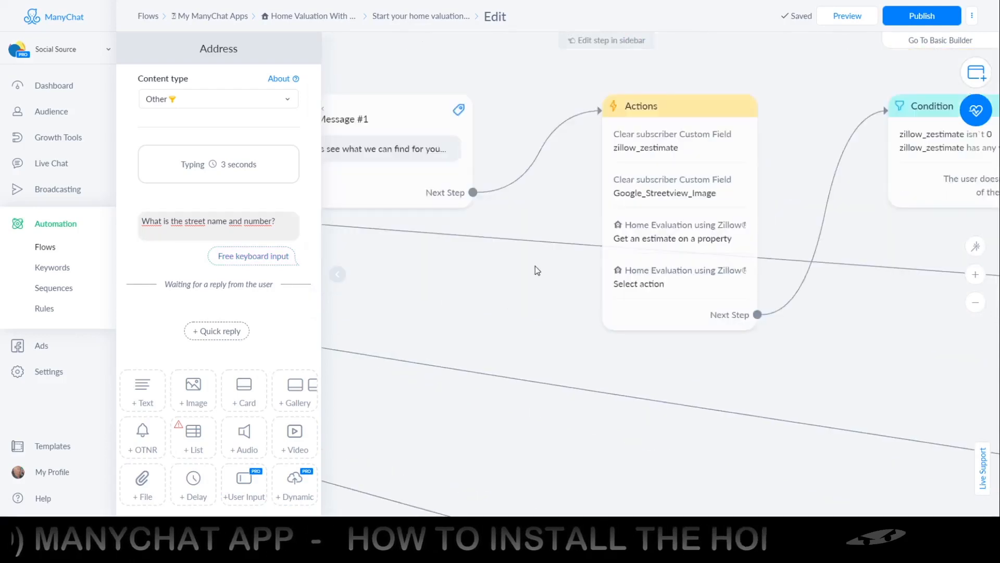
left_click(633, 292)
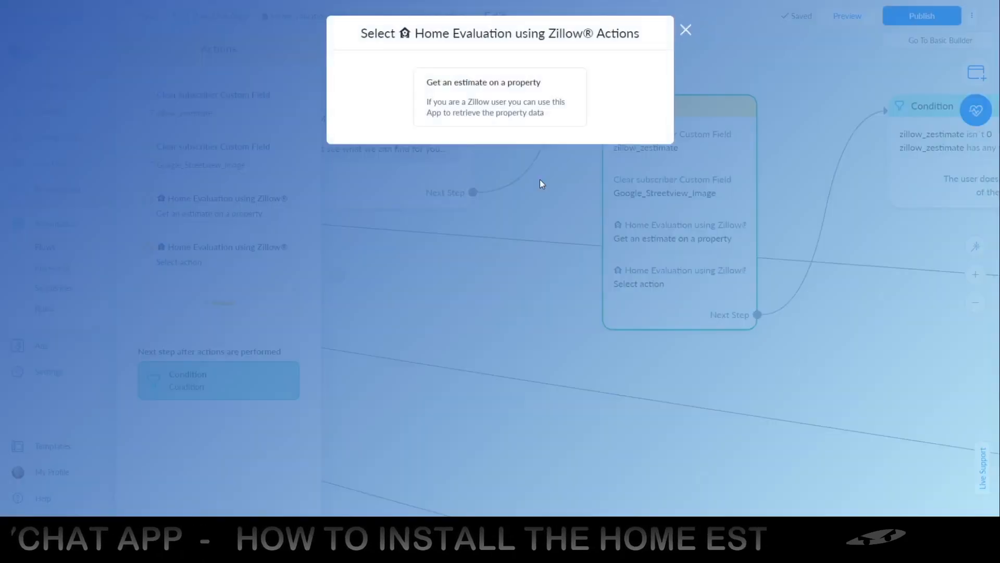
left_click(530, 108)
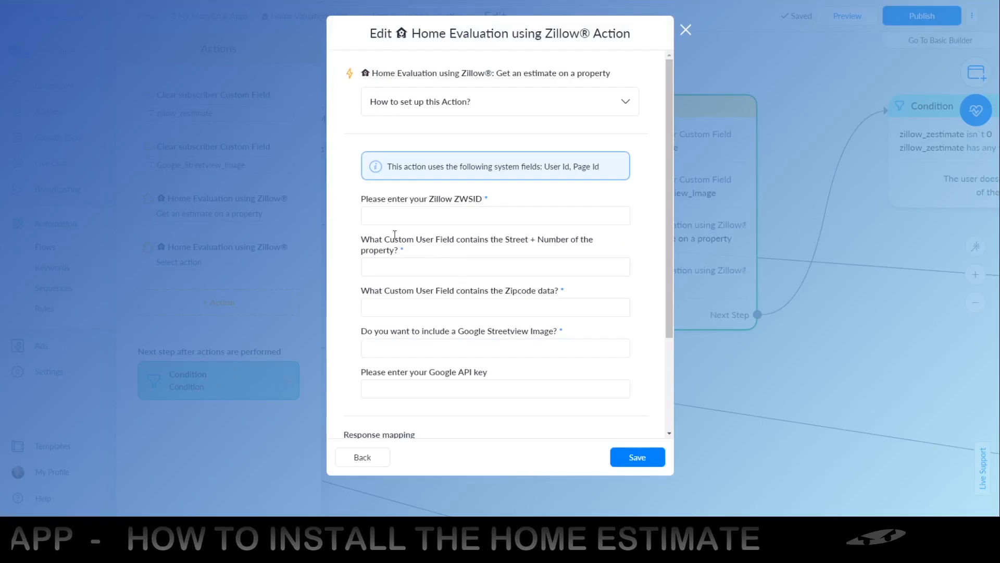
Map the property's Street + Number input to the custom field zillow_address, and close the action without saving.
scroll(416, 245, "down", 3)
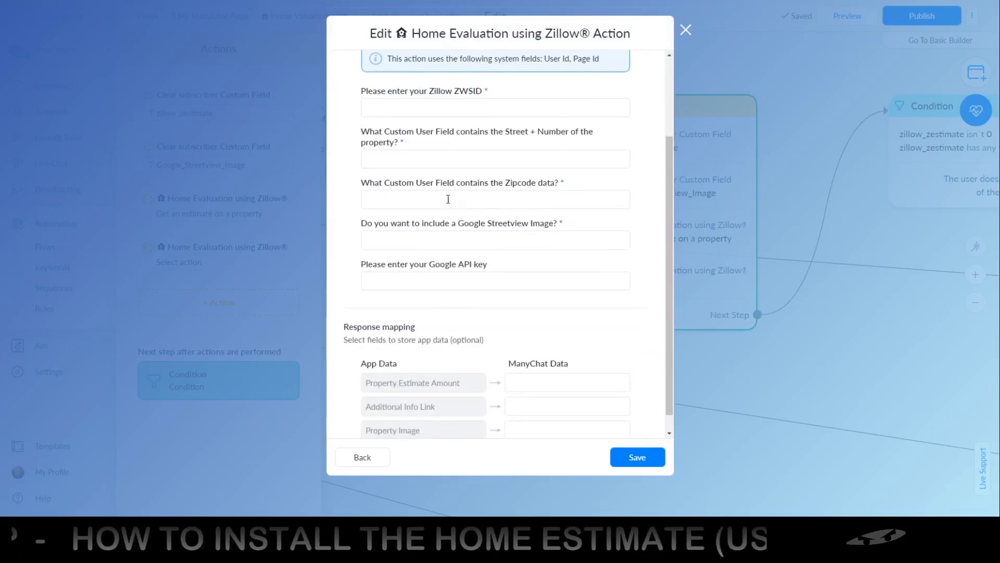
left_click(416, 158)
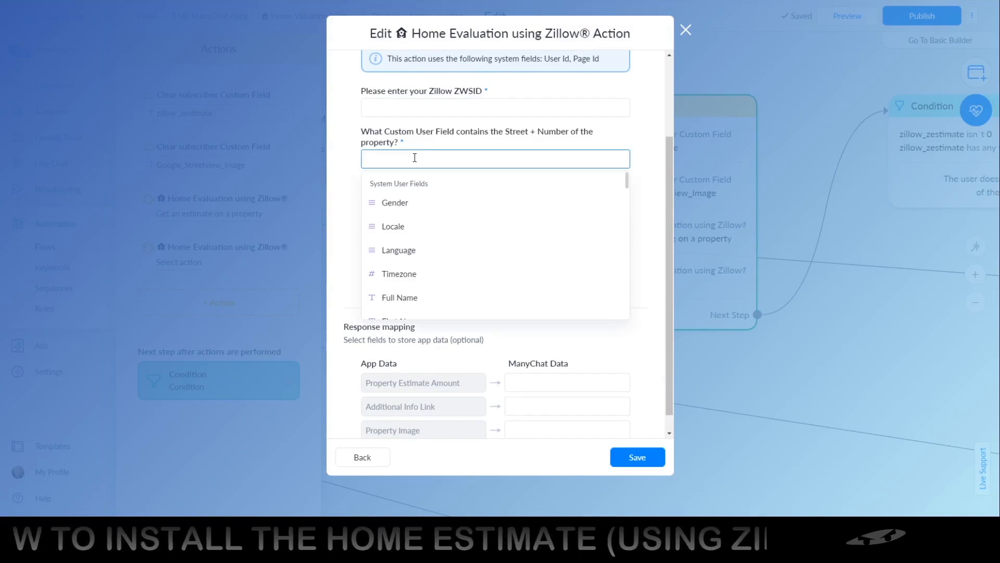
type("ZILLOW")
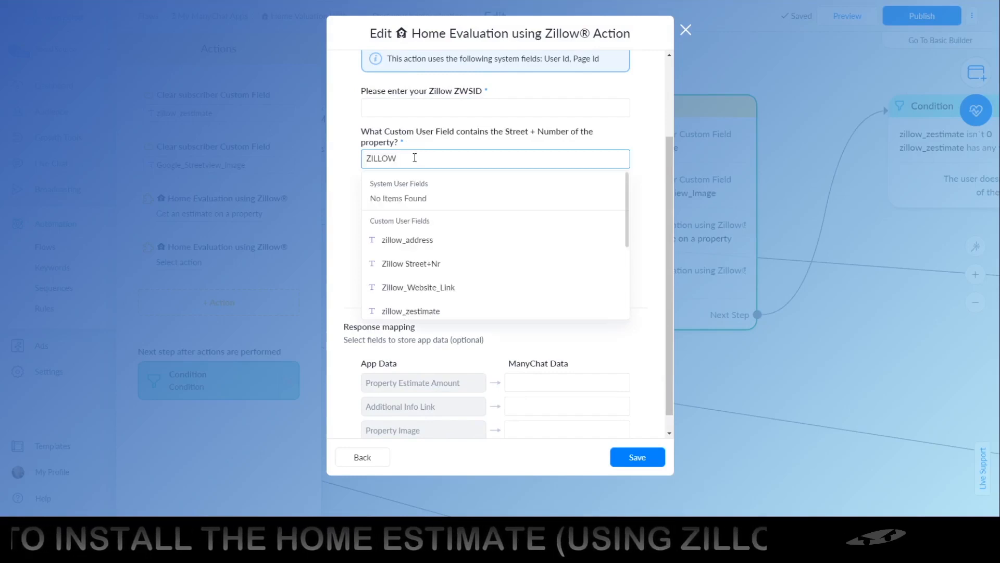
left_click(397, 241)
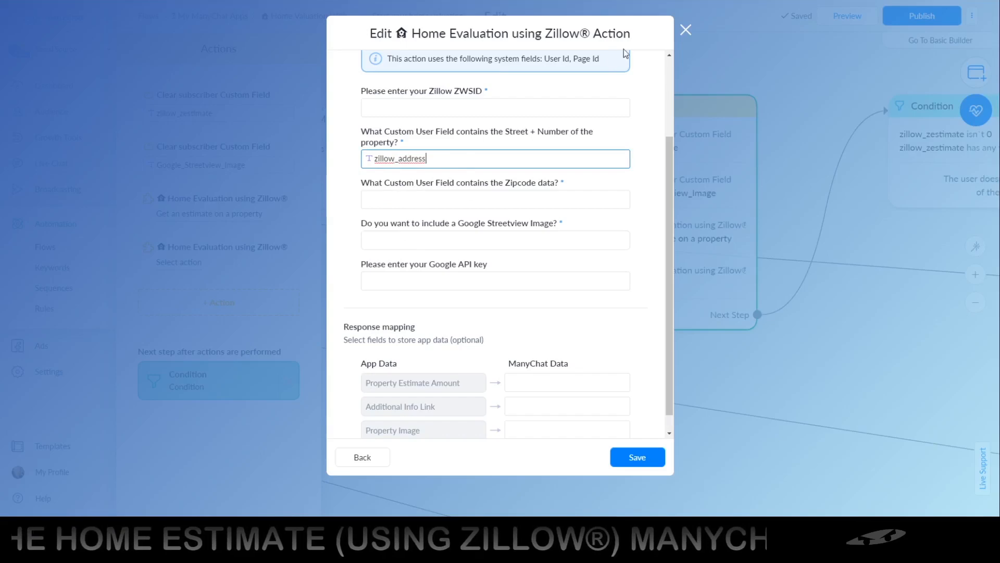
left_click(686, 33)
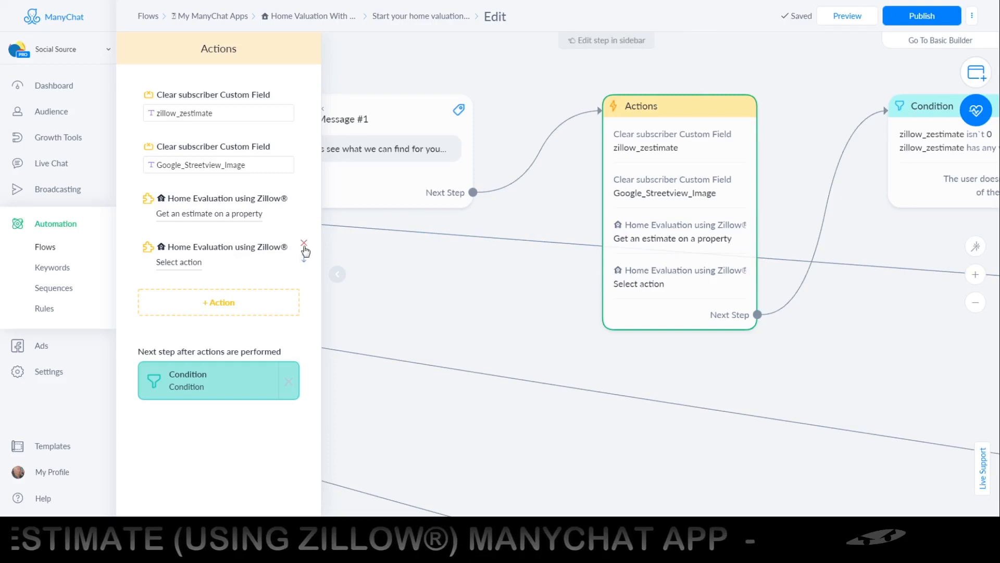
Delete the Home Evaluation using Zillow® action that has no action selected from the Actions step.
left_click(305, 249)
left_click(578, 53)
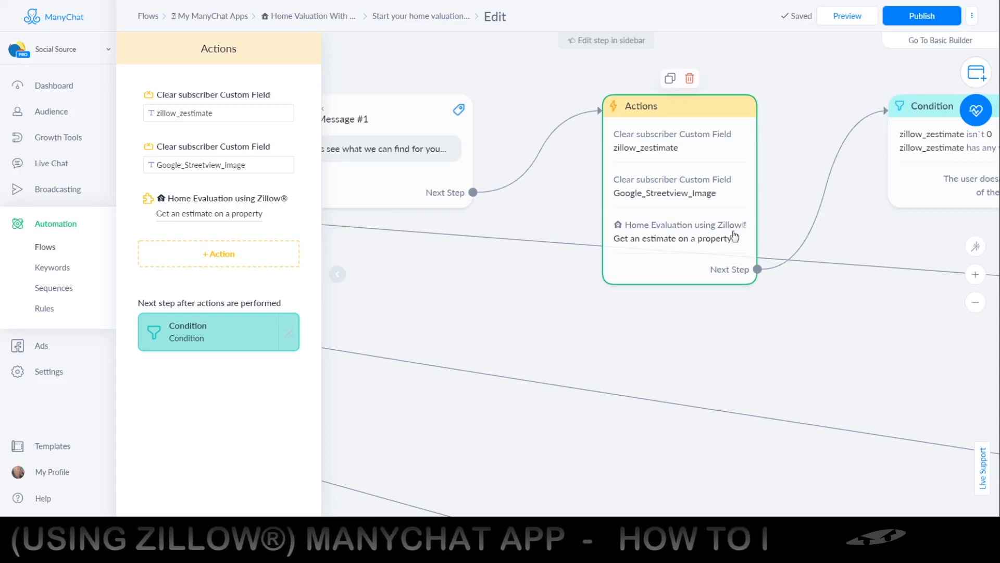
Follow the flow past its conditions, open the Show with Image message and review its image and text blocks.
scroll(793, 231, "right", 10)
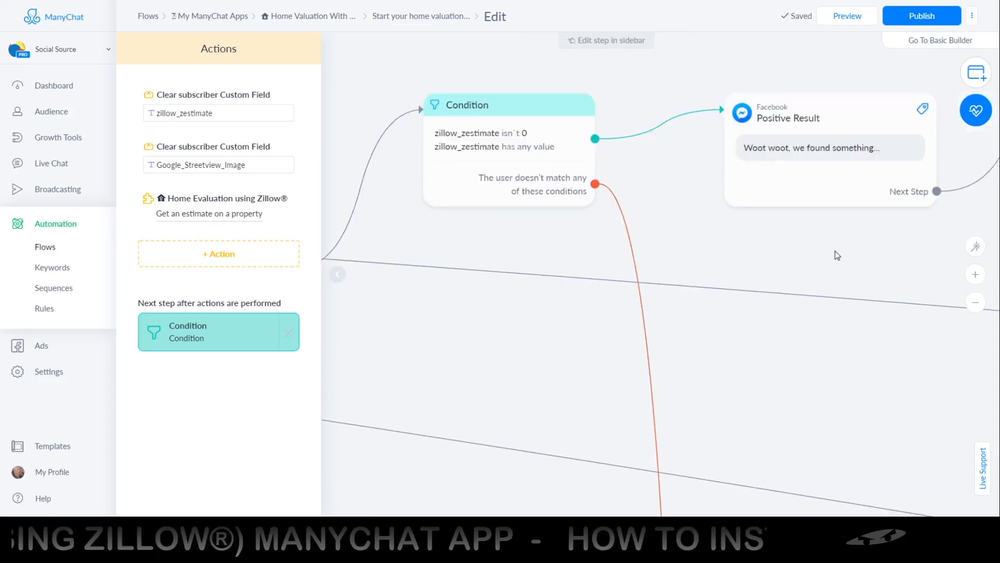
scroll(838, 255, "right", 10)
scroll(612, 250, "right", 5)
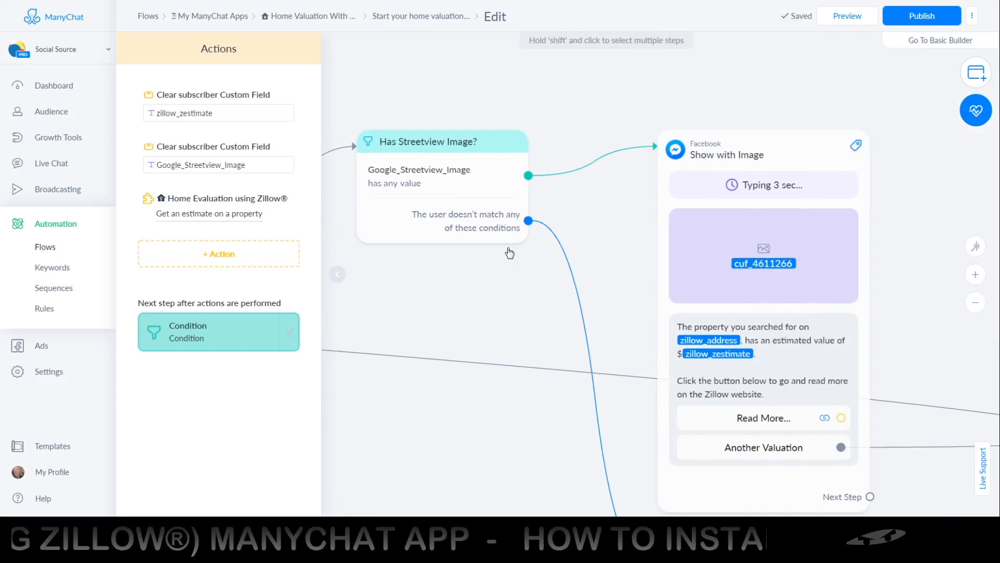
scroll(667, 263, "right", 3)
left_click(667, 263)
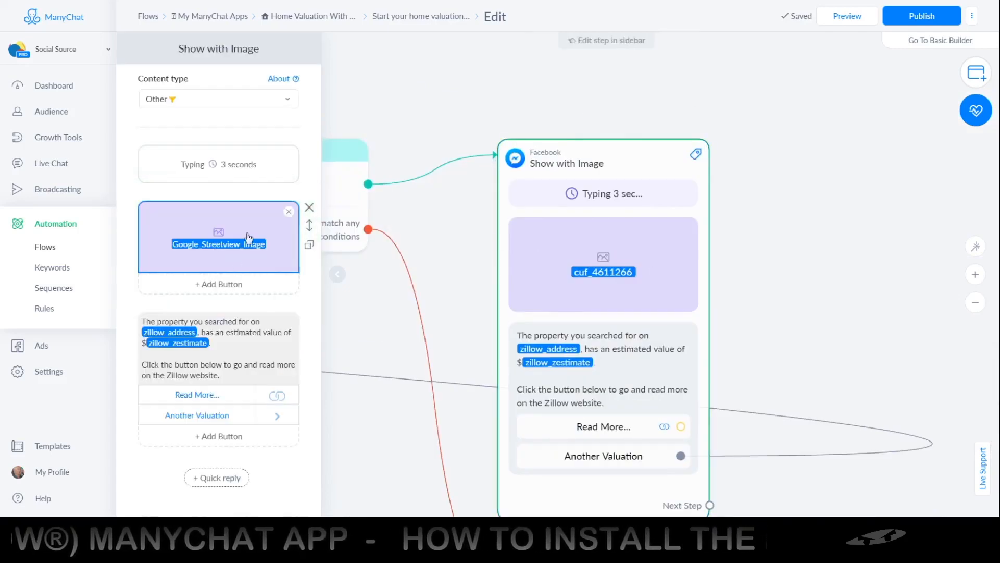
scroll(248, 296, "down", 4)
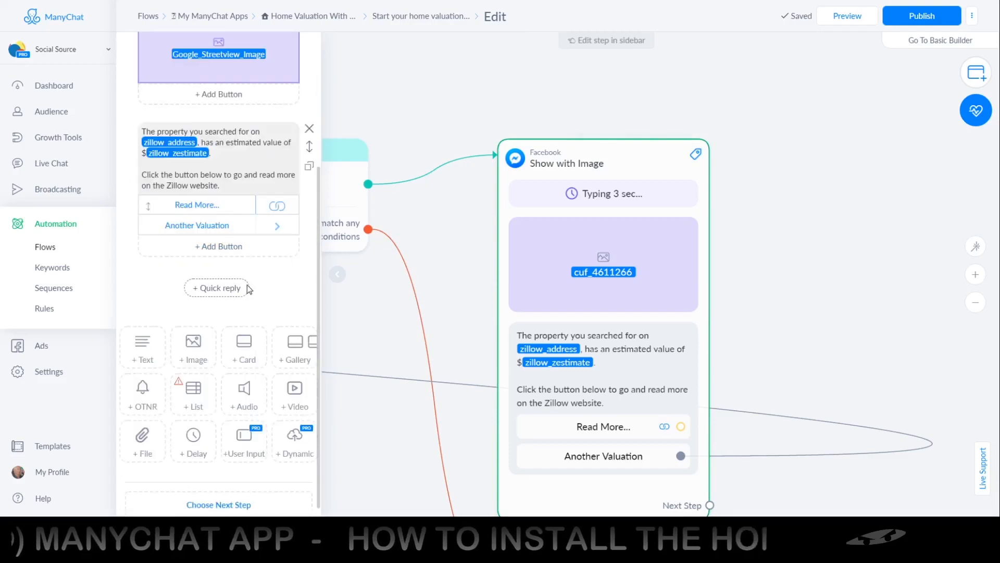
Add an image block to the Show with Image message with the Google_Streetview_Image custom field as its URL.
left_click(194, 336)
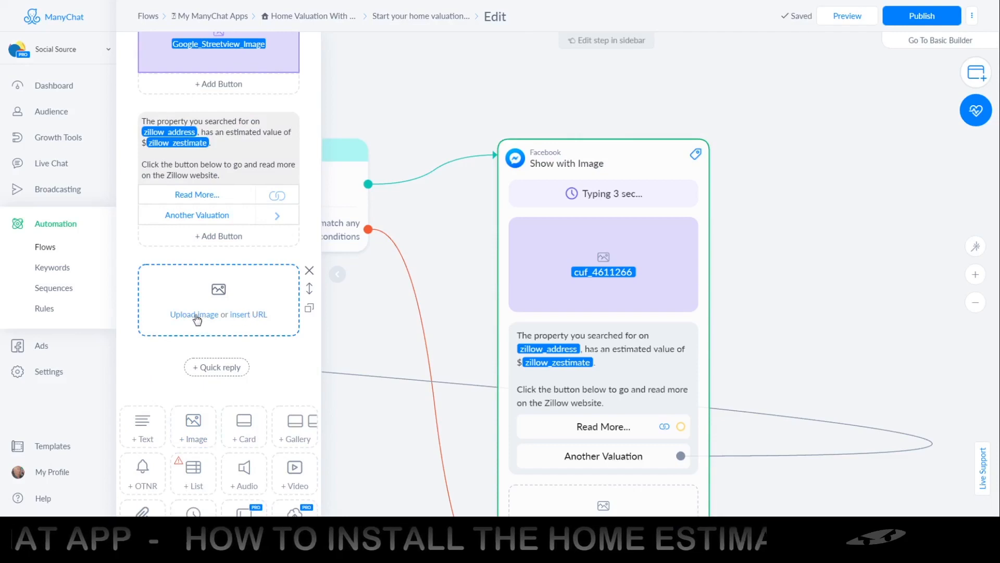
left_click(249, 315)
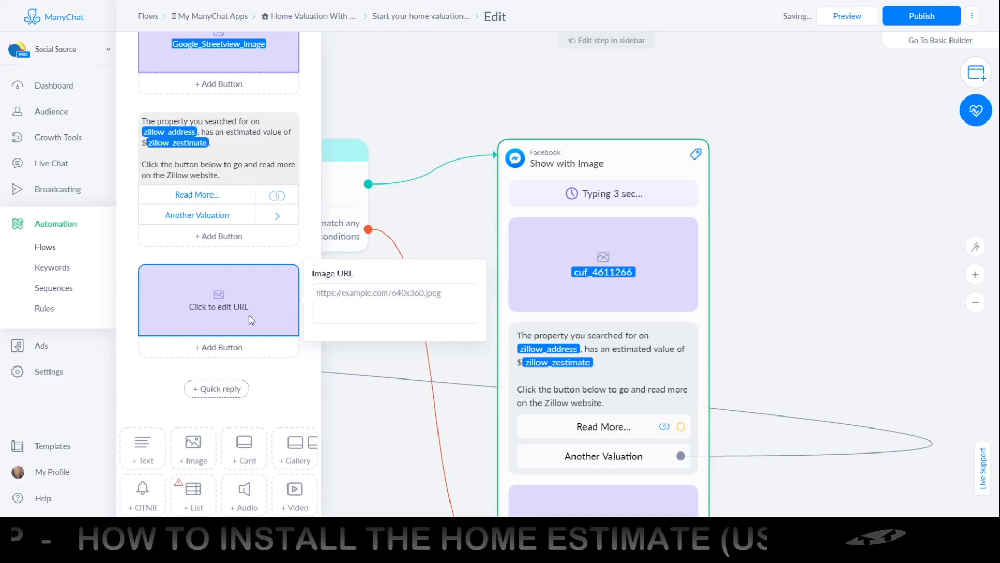
left_click(350, 299)
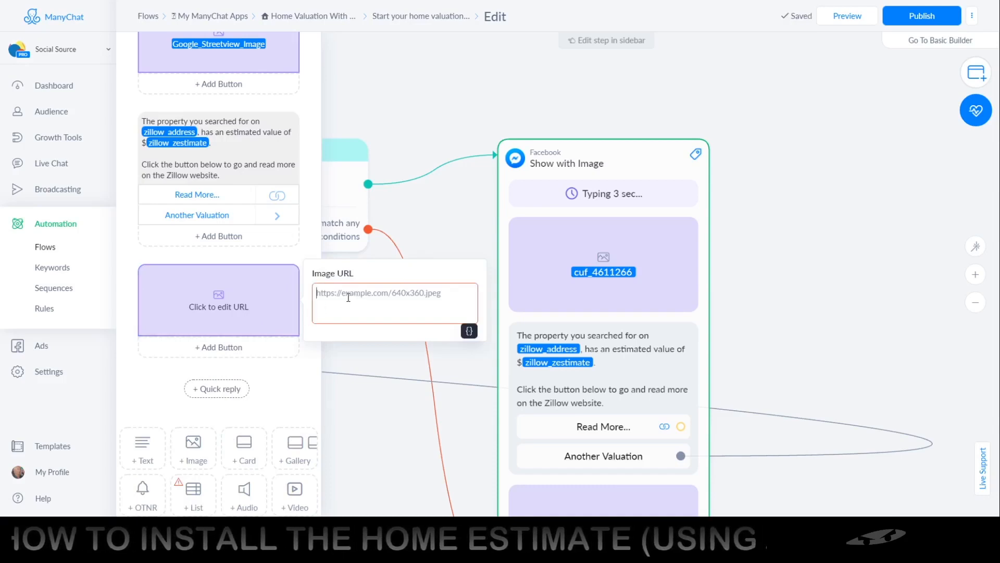
left_click(469, 332)
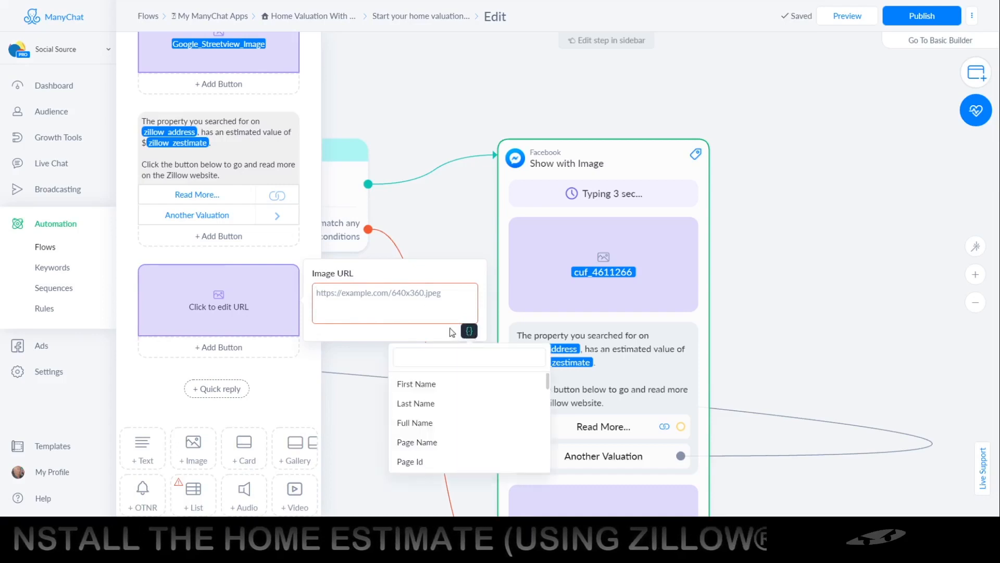
left_click(436, 359)
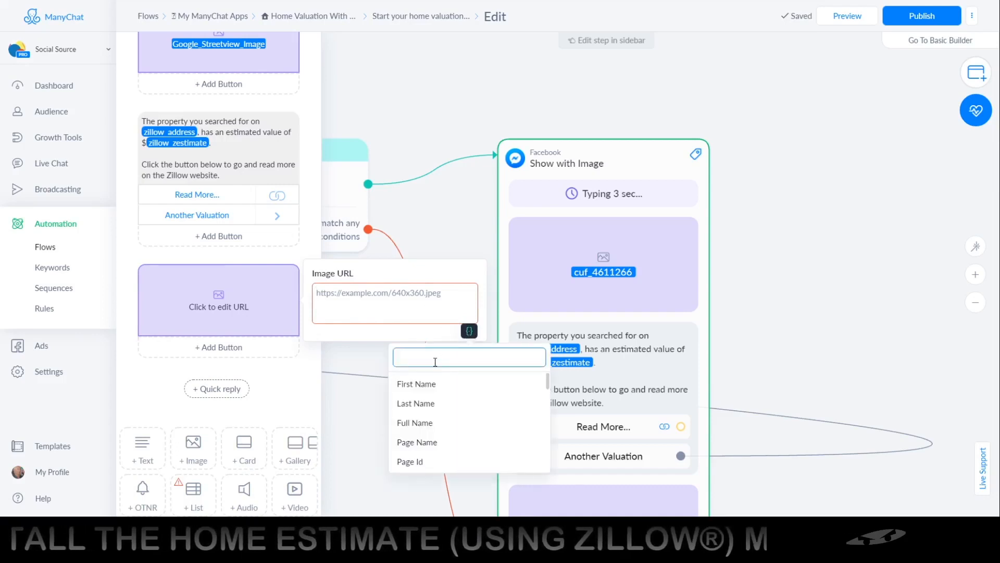
type("GOOGLW")
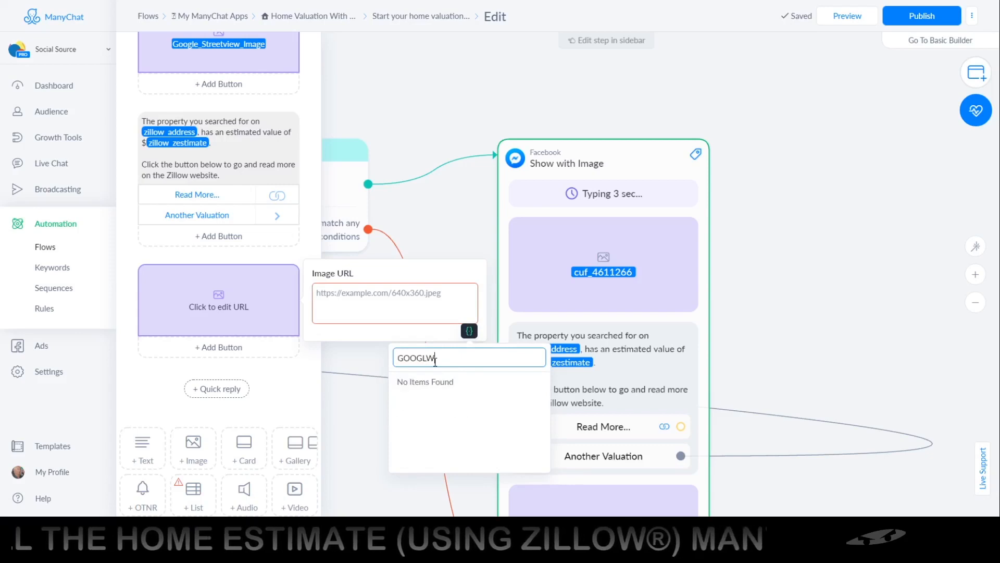
key("BackSpace")
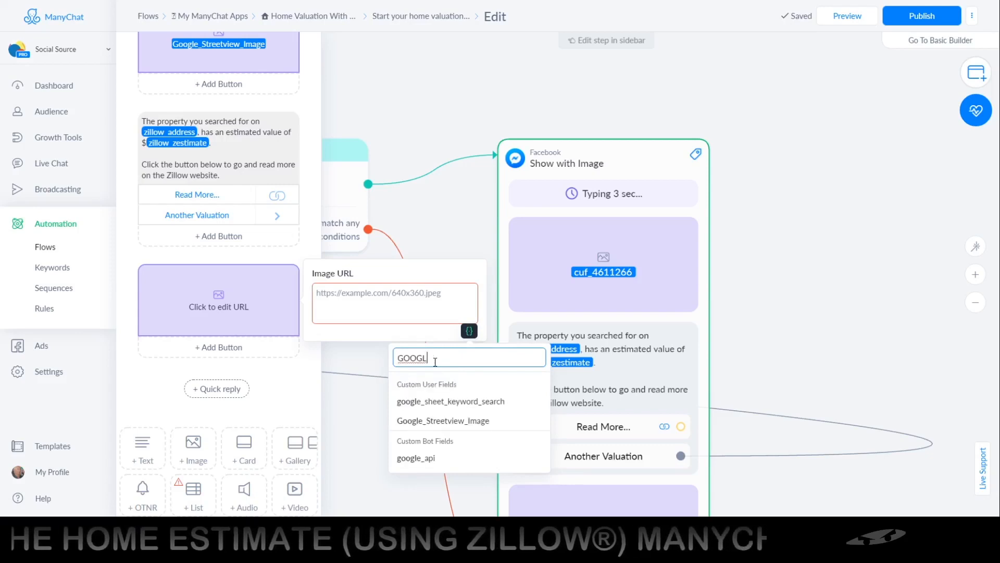
left_click(439, 421)
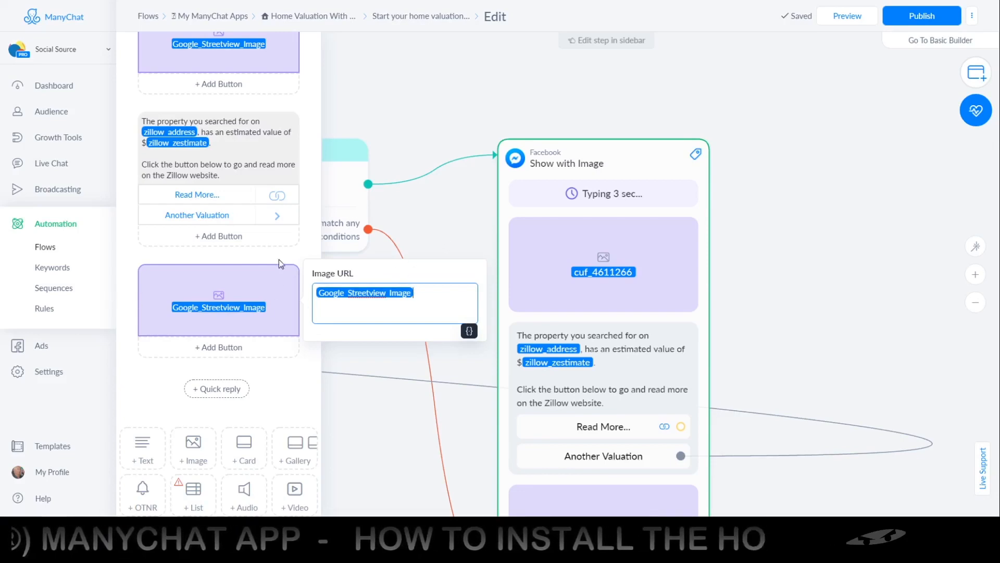
Delete the extra image block from the end of the Show with Image message.
left_click(307, 276)
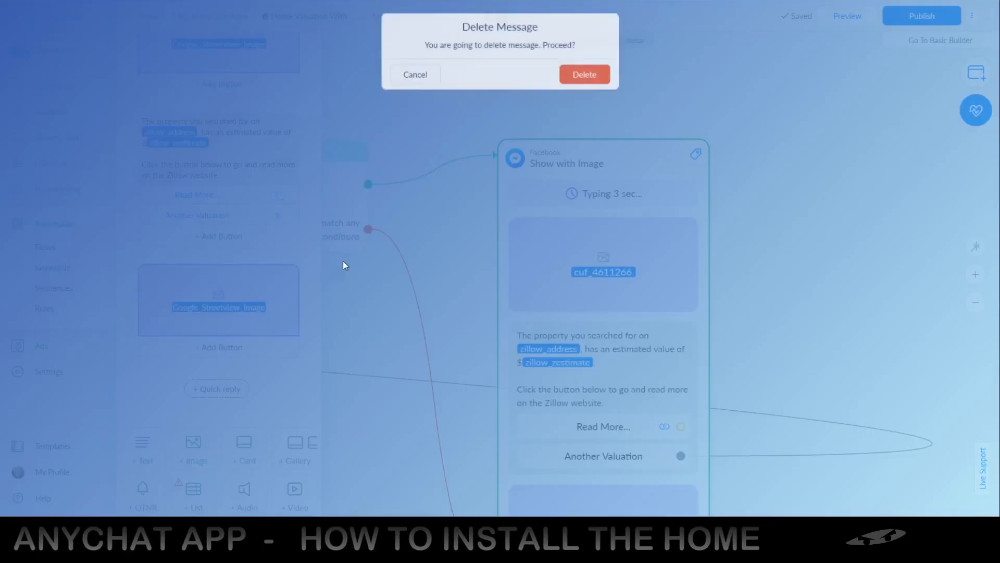
left_click(583, 75)
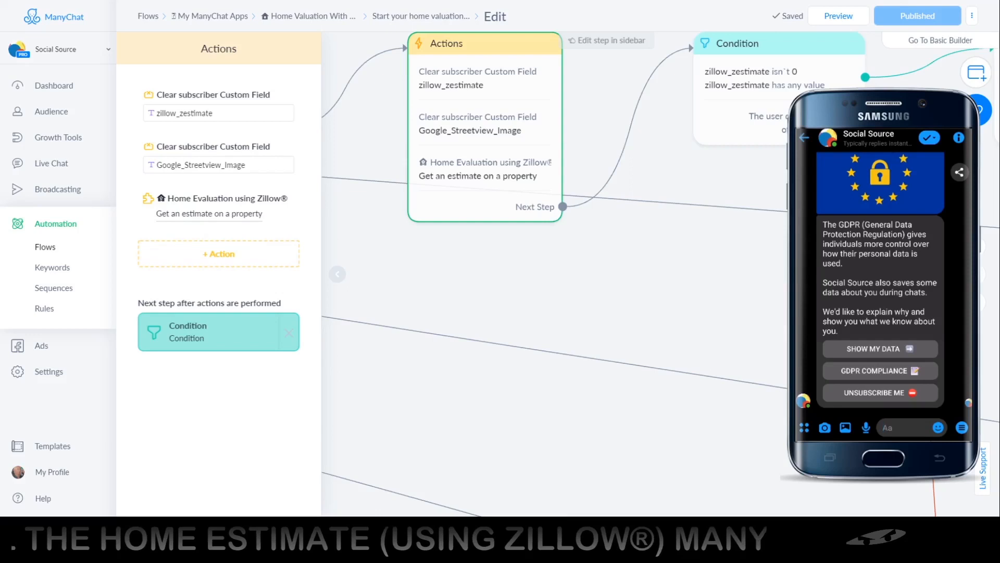
Send a preview of the home valuation flow to Messenger.
left_click(839, 17)
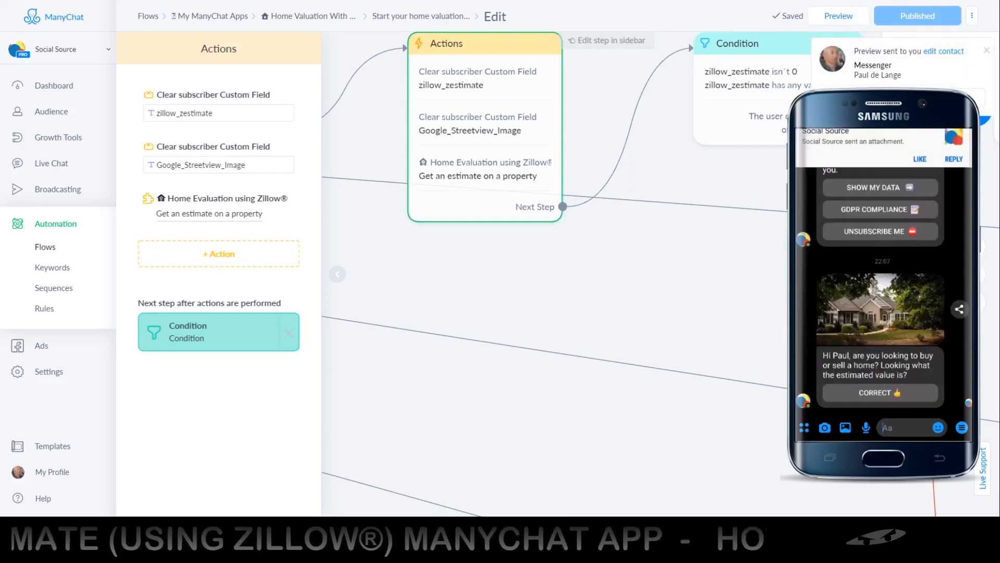
Answer the bot's opening home value question with Correct and find the matching Address messages in the flow.
left_click(869, 394)
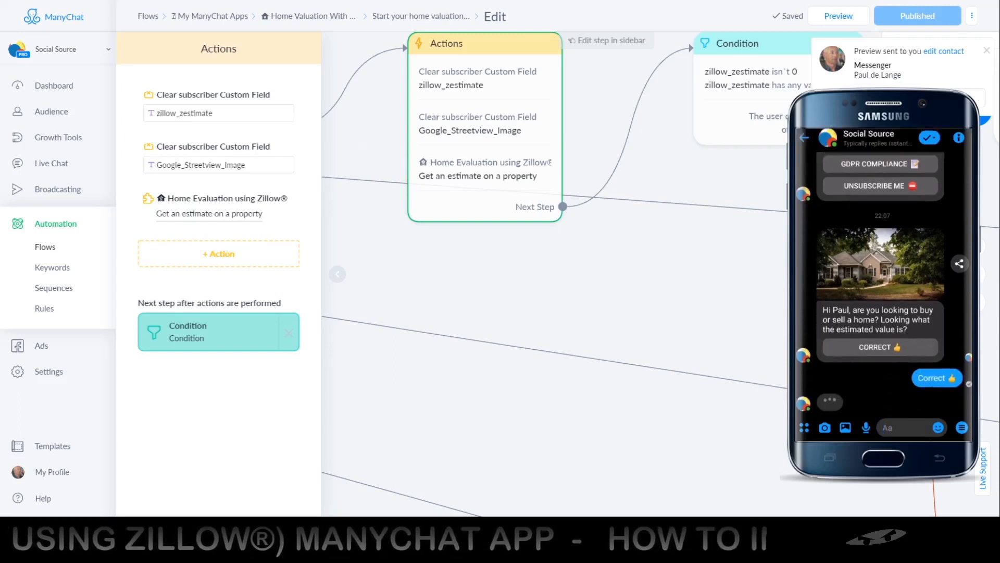
left_click(490, 301)
scroll(490, 302, "down", 5)
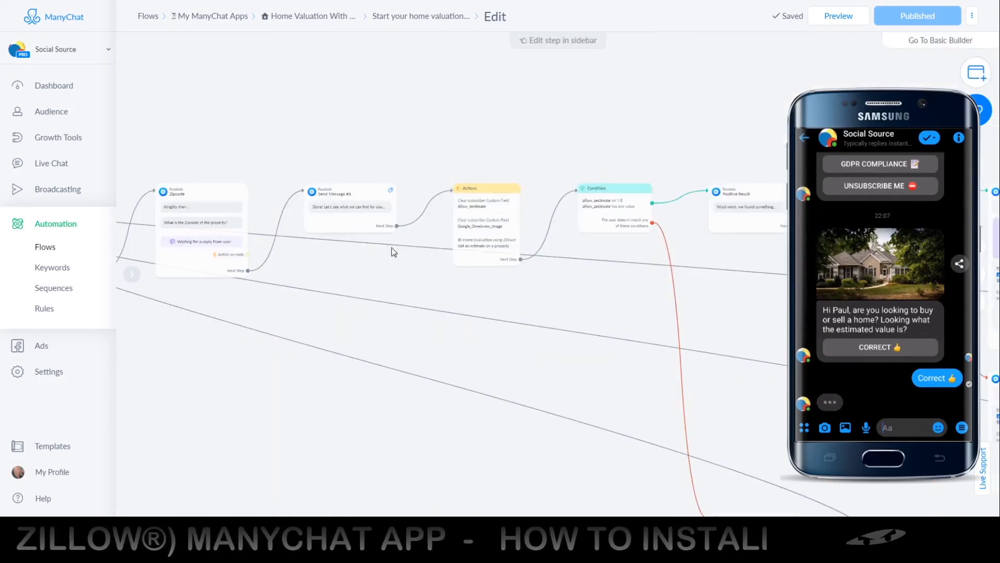
scroll(370, 246, "up", 5)
left_click_drag(297, 309, 604, 289)
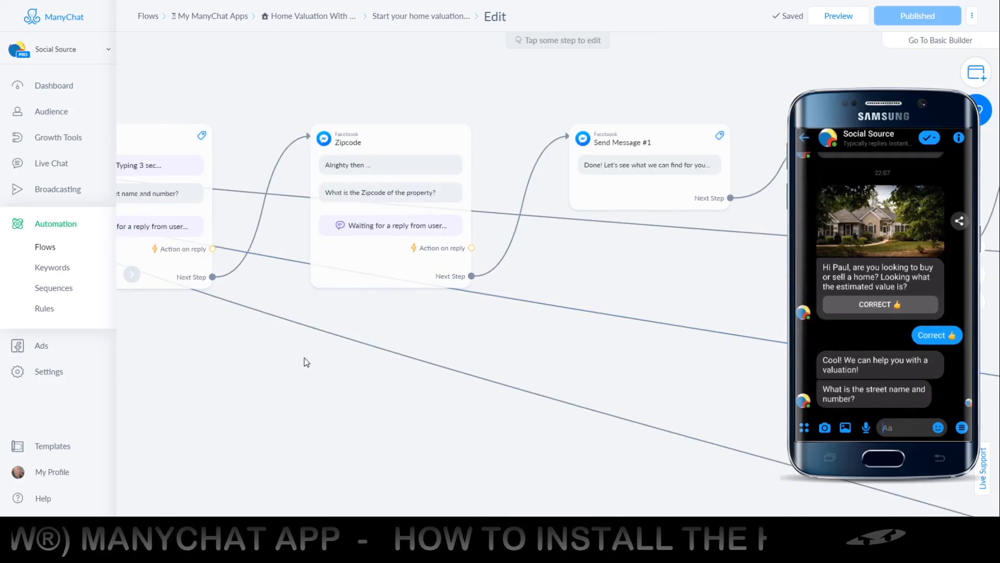
left_click_drag(348, 342, 466, 344)
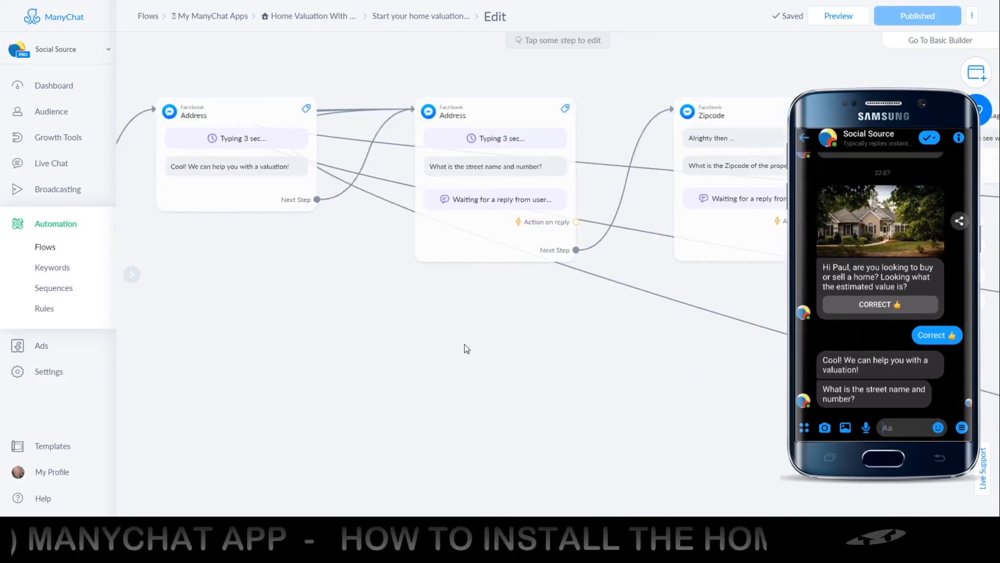
left_click(546, 238)
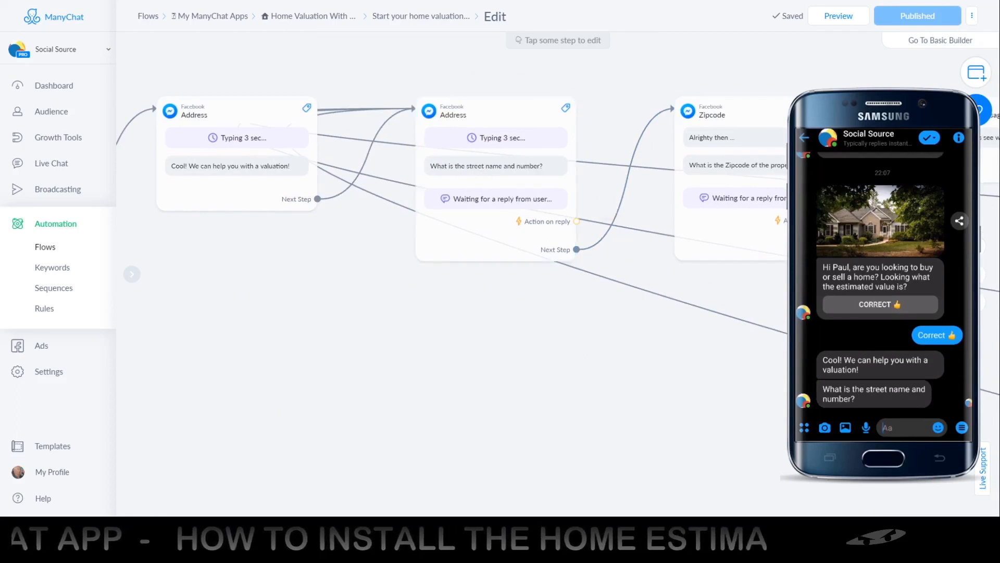
Switch to the Google results and reply to the bot with the street address of St. Cloud Main Street, INC.
left_click(903, 428)
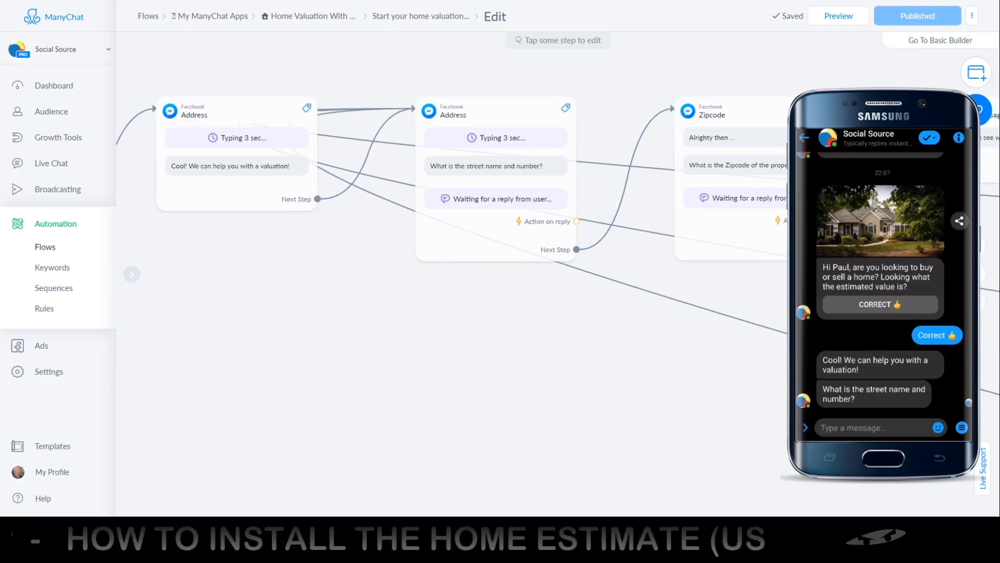
key("ctrl+Tab")
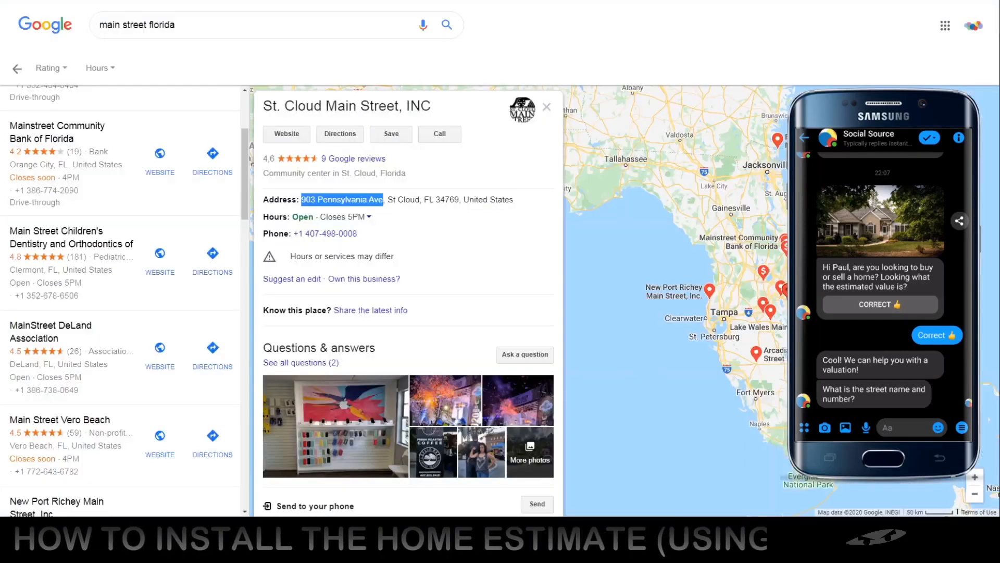
left_click(888, 432)
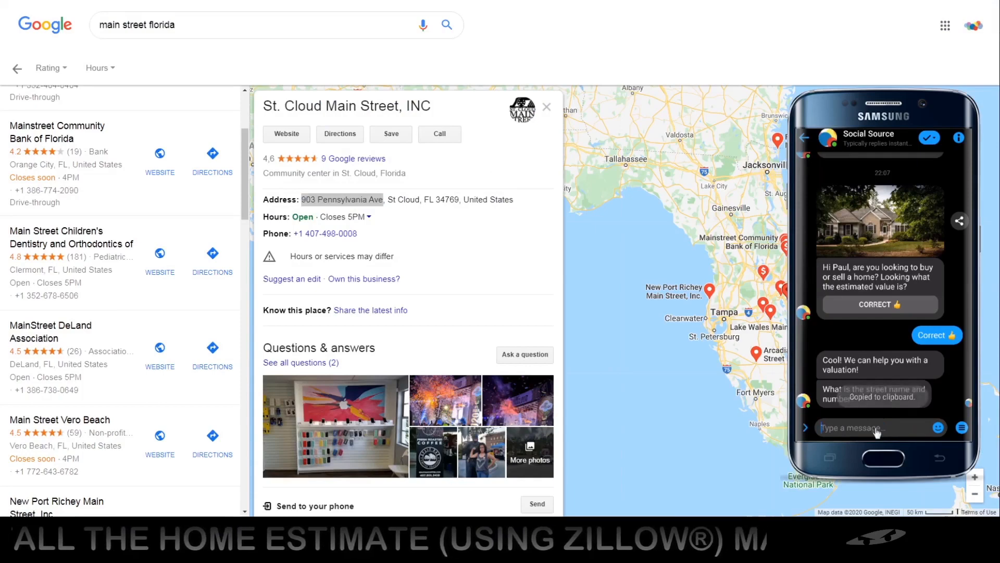
type("903 Pennsylvania Ave")
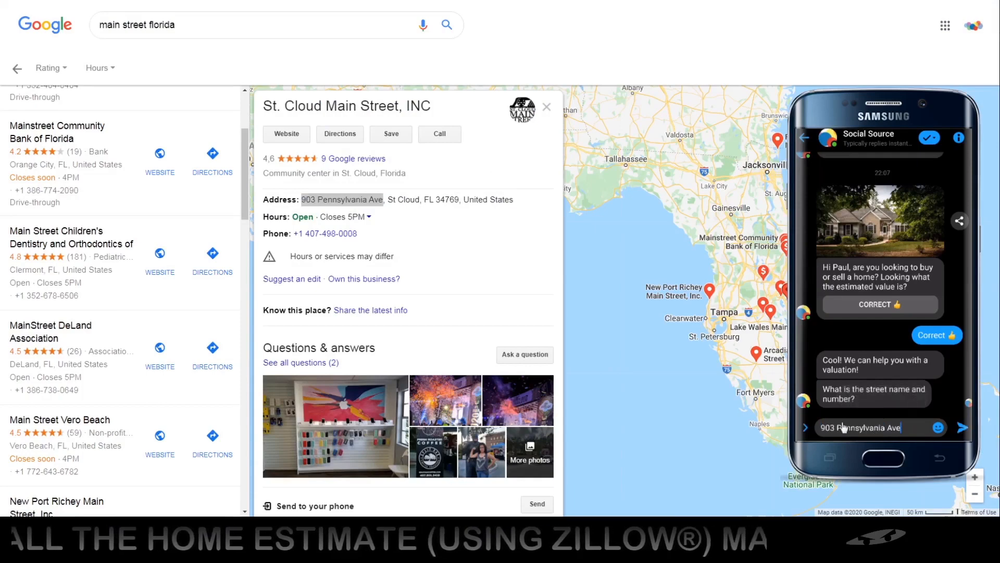
left_click(963, 429)
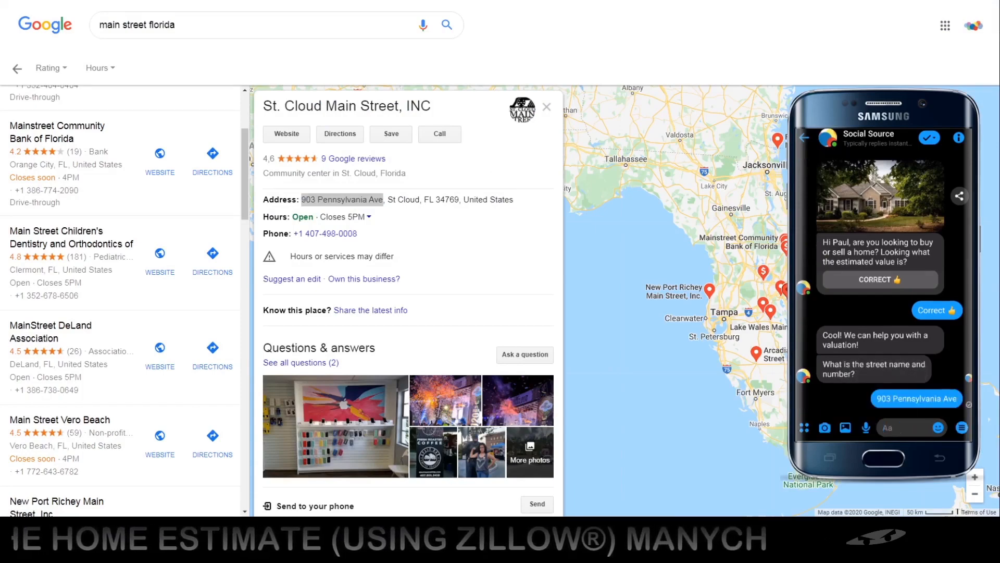
Copy the zipcode from the St. Cloud Main Street, INC listing and send it as the answer to the zipcode question.
double_click(447, 199)
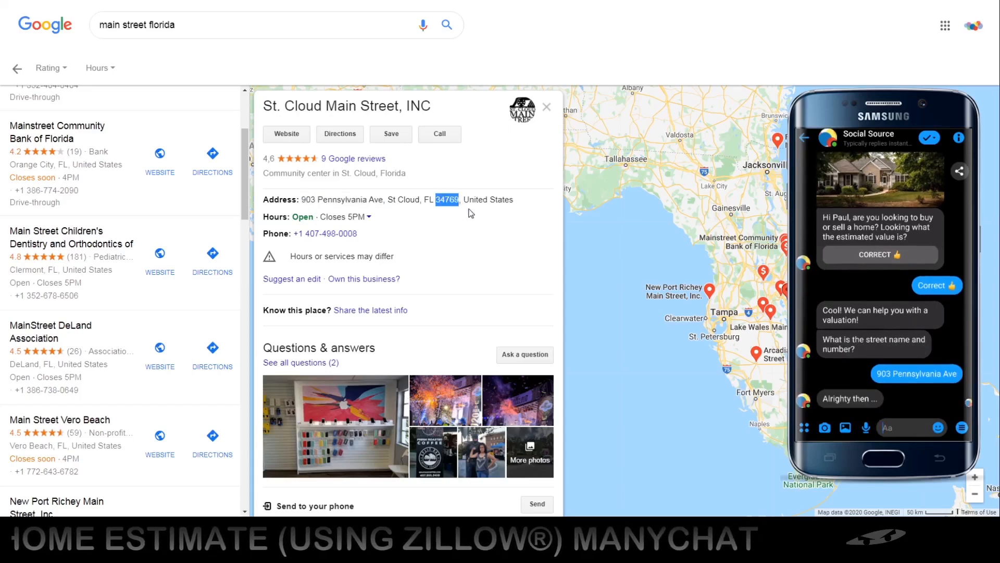
key("ctrl+c")
left_click(900, 434)
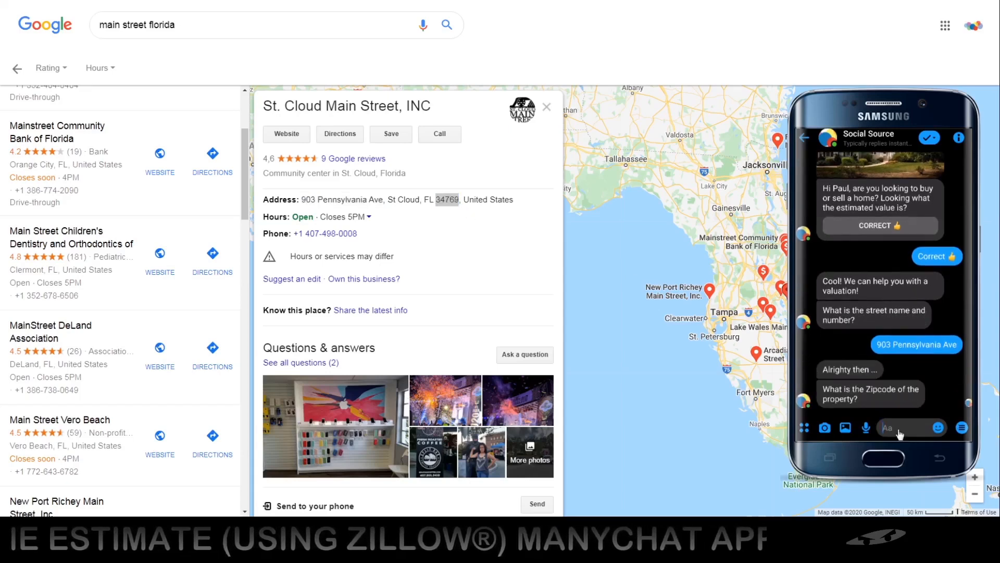
key("ctrl+v")
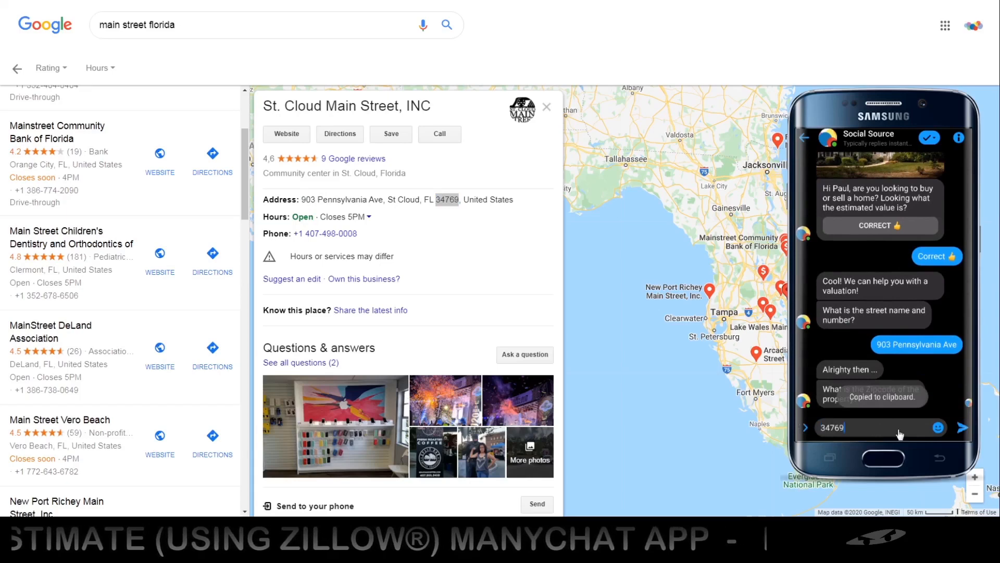
left_click(962, 429)
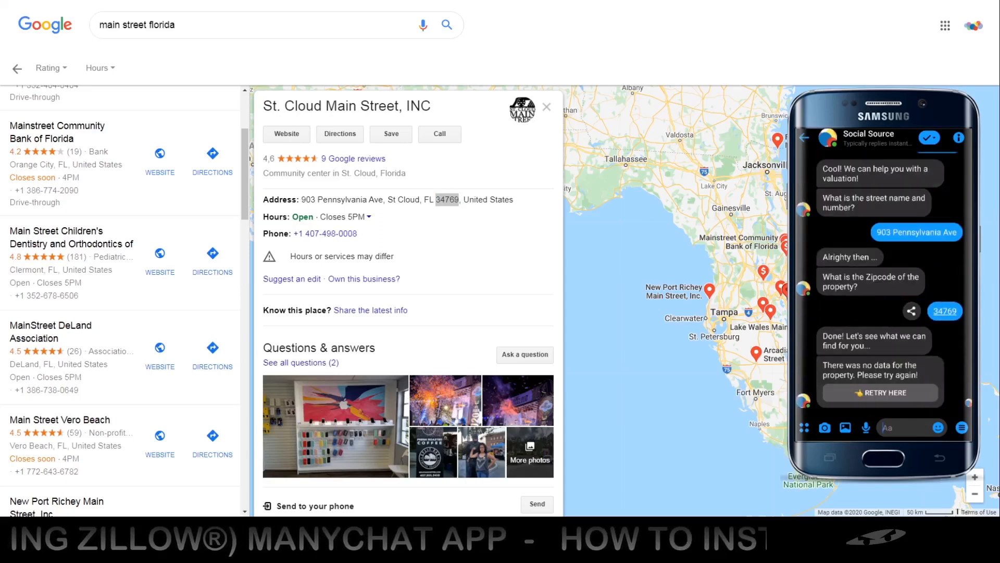
Retry the valuation in the Messenger chat, sending another property's street name and number and its zipcode.
left_click(878, 395)
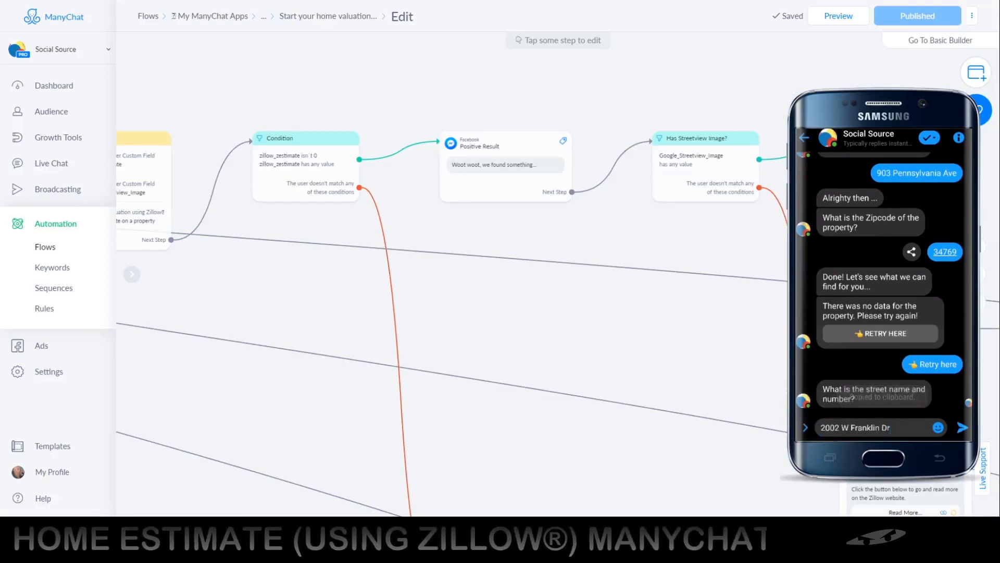
left_click(963, 428)
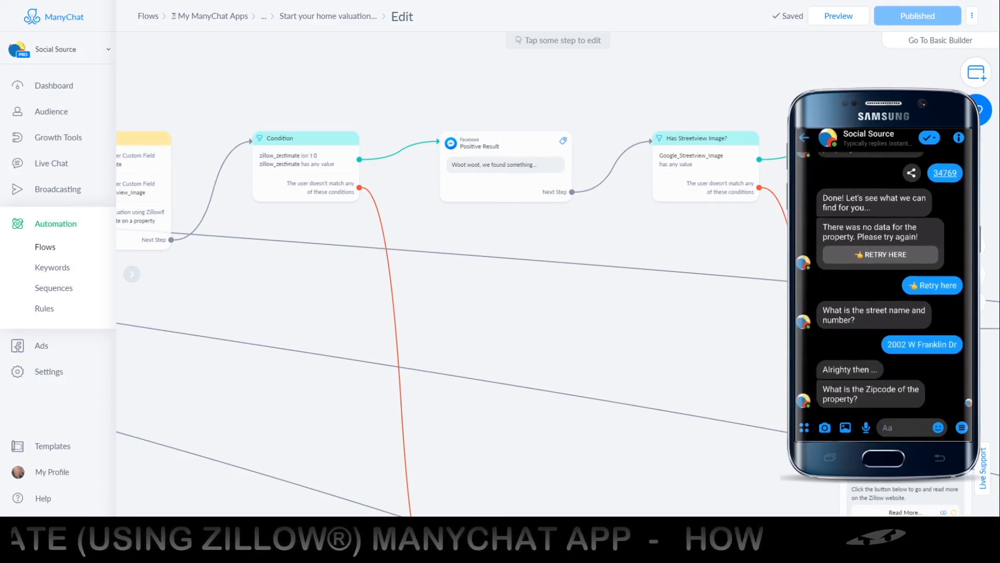
left_click(906, 434)
key("ctrl+v")
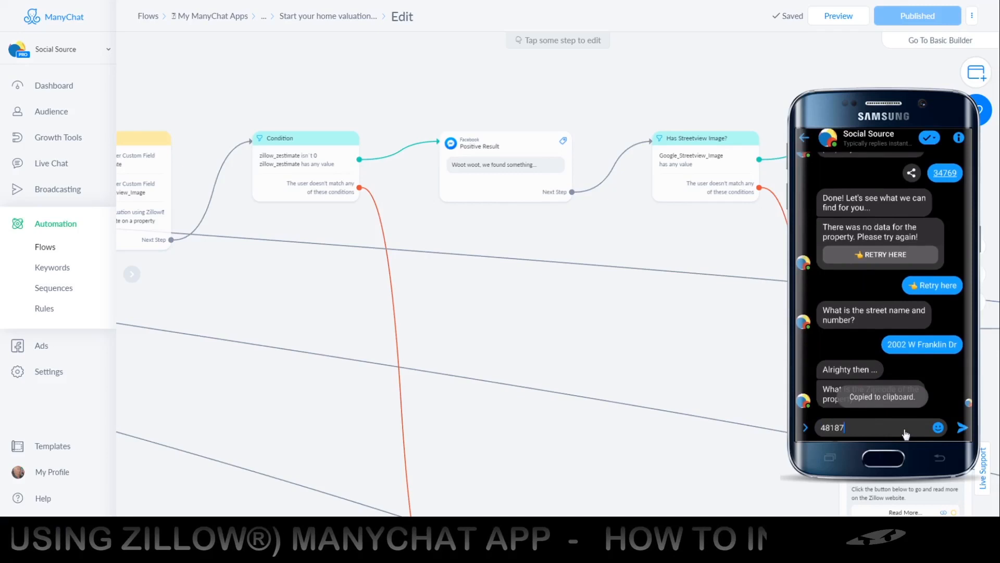
left_click(962, 427)
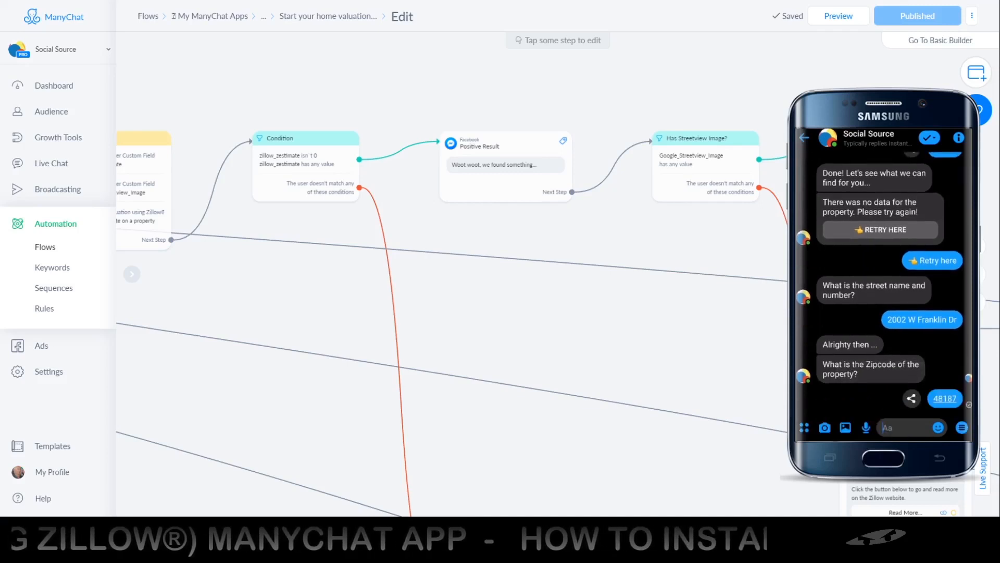